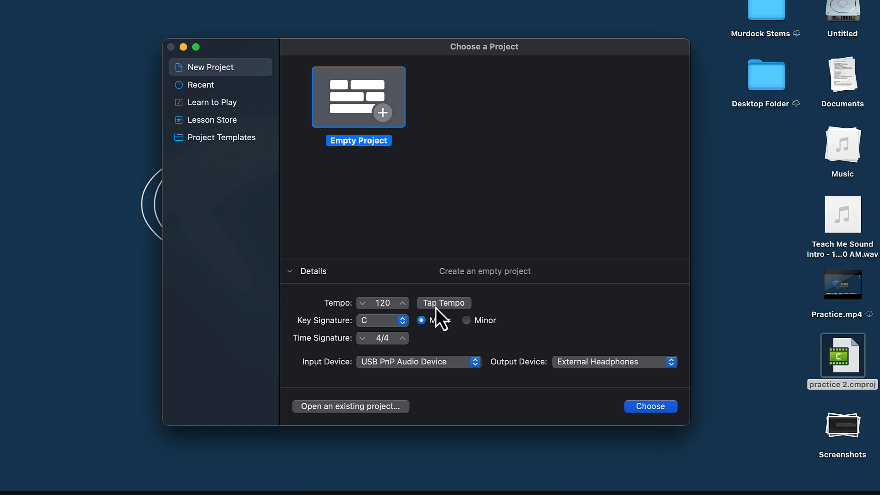
Create an empty project in C major, 4/4, with the tempo tapped in at 97 BPM
click(435, 308)
click(435, 308)
click(436, 308)
click(436, 308)
click(435, 307)
click(436, 307)
click(435, 308)
click(651, 409)
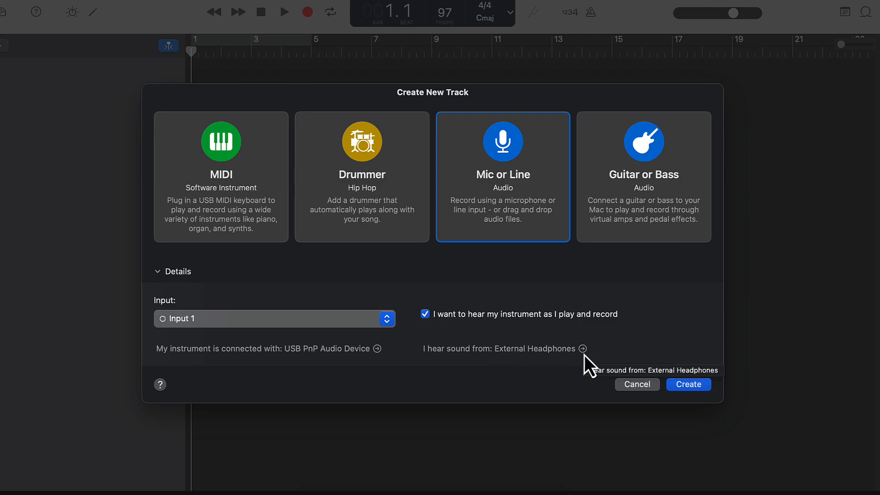
Create a Mic or Line audio track on Input 1 and turn off its input monitoring
click(677, 391)
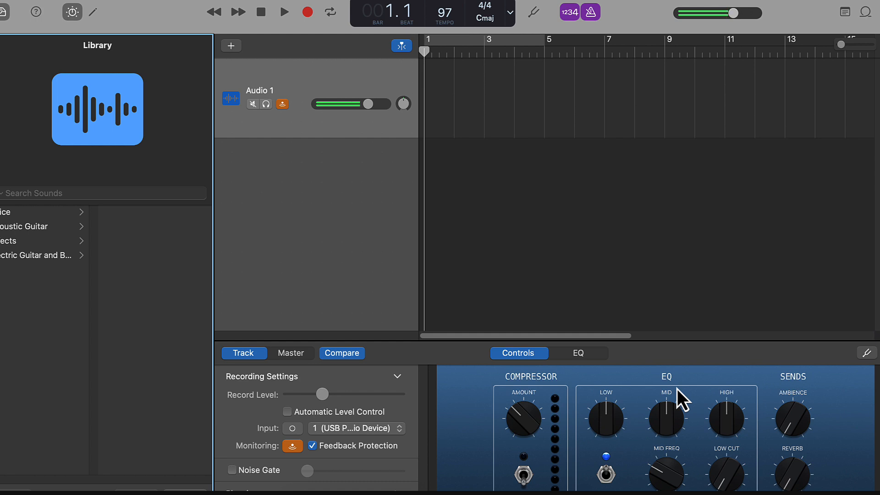
click(278, 108)
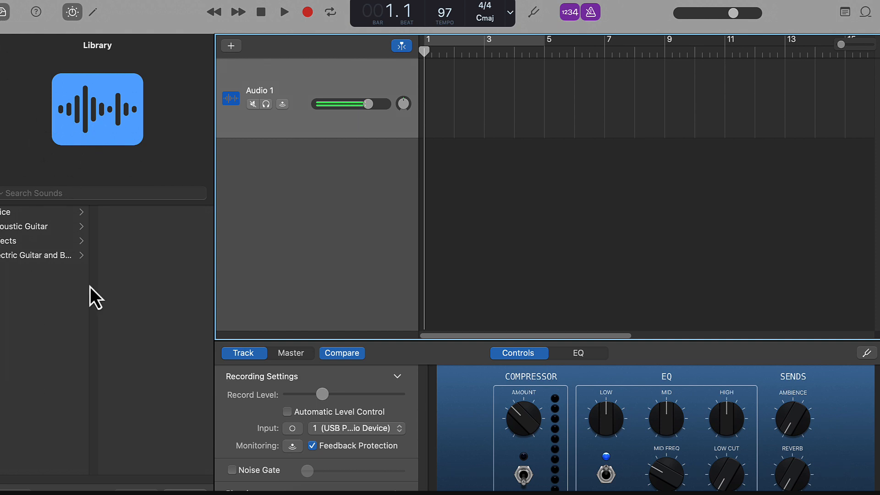
Hide the Library and Smart Controls, and show the Loop Browser beside the tracks area
click(4, 13)
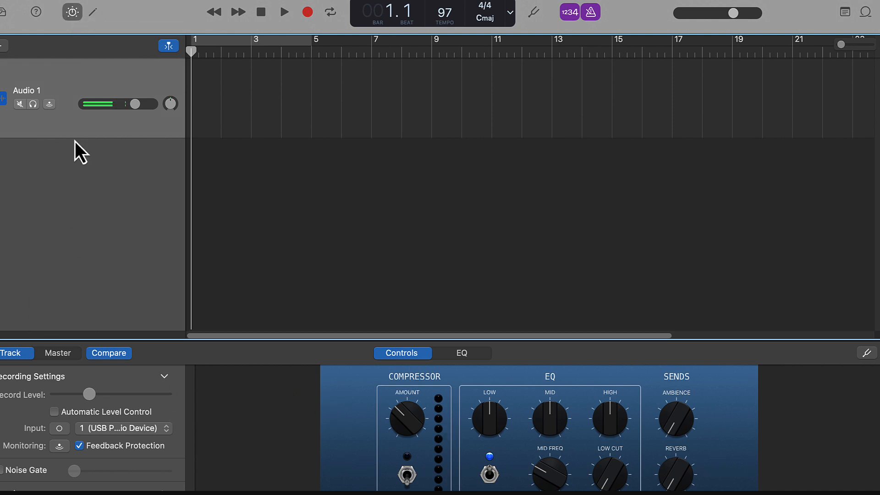
click(72, 14)
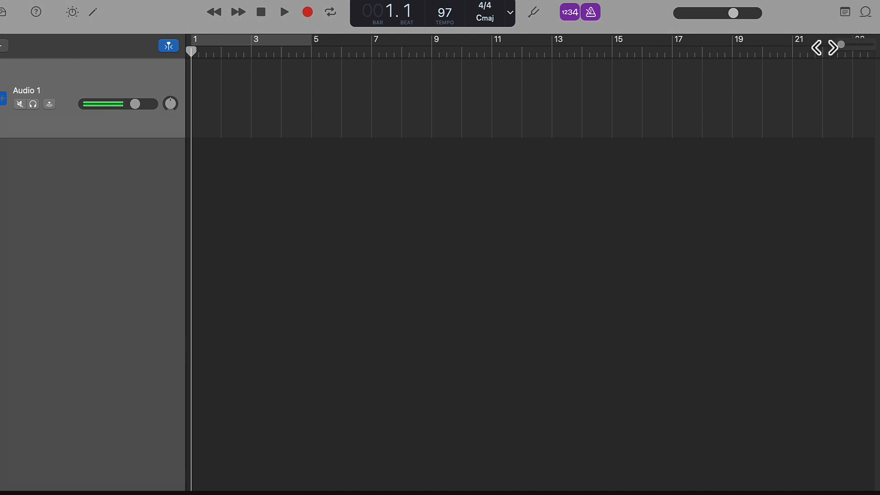
key(o)
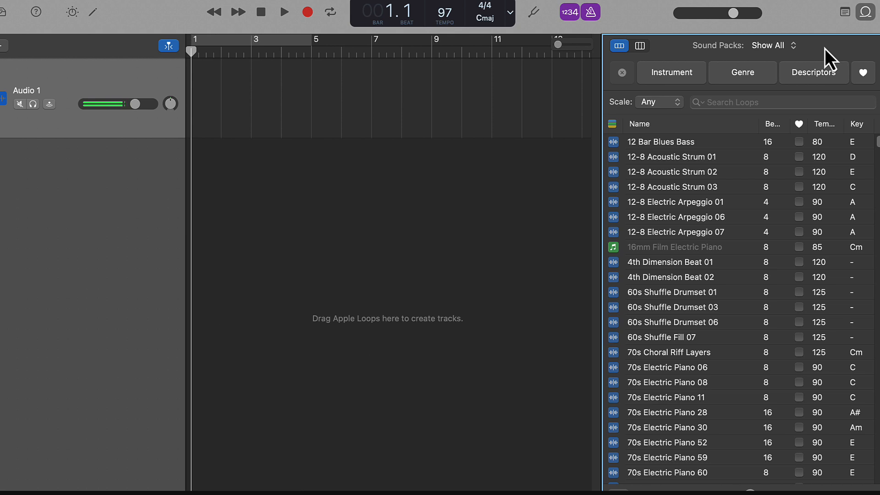
key(o)
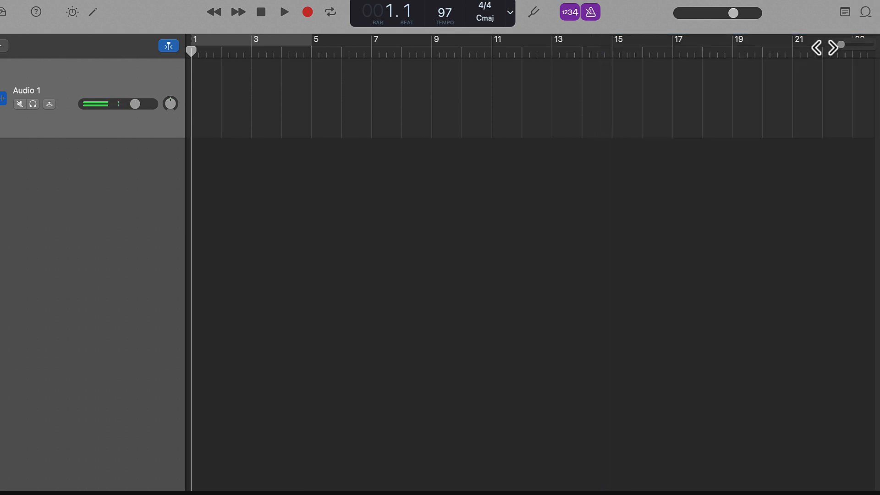
click(862, 17)
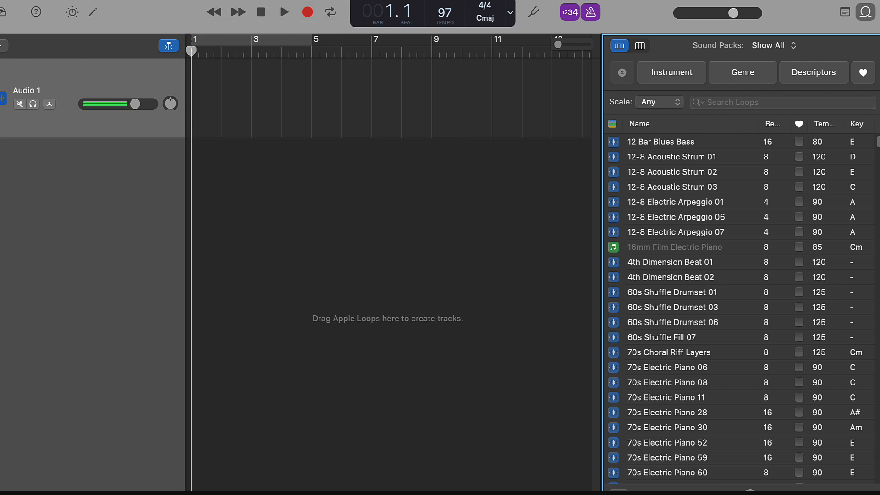
Examine the Sound Library download and reinstall options without running any of them
click(32, 0)
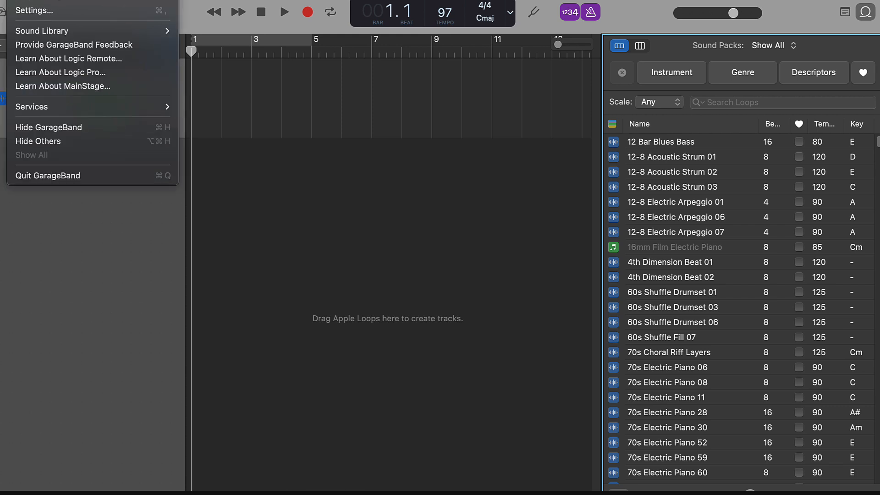
mouse_move(52, 31)
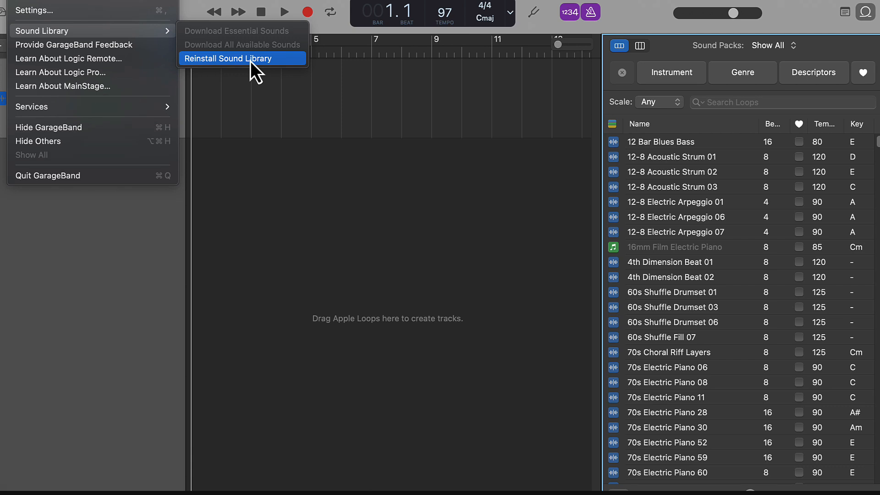
click(254, 193)
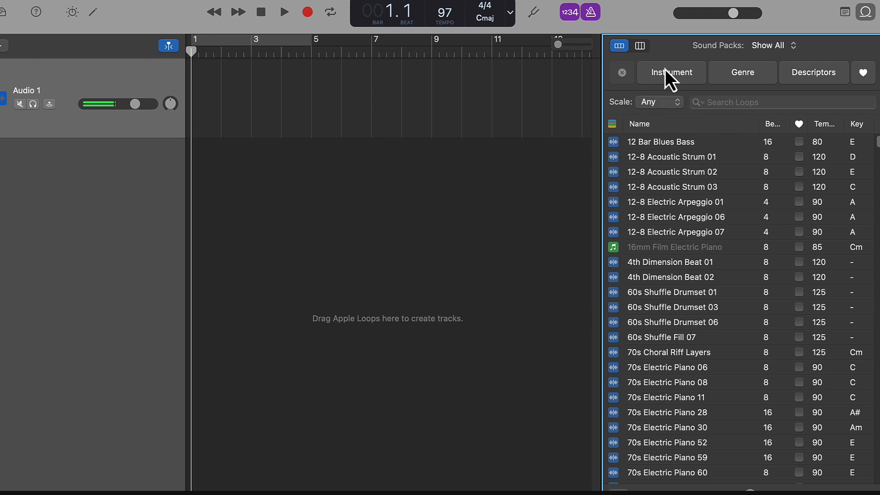
Search the Apple Loops for "guitar" and look through the matching loops with their beats, favorites, tempo and key
click(729, 105)
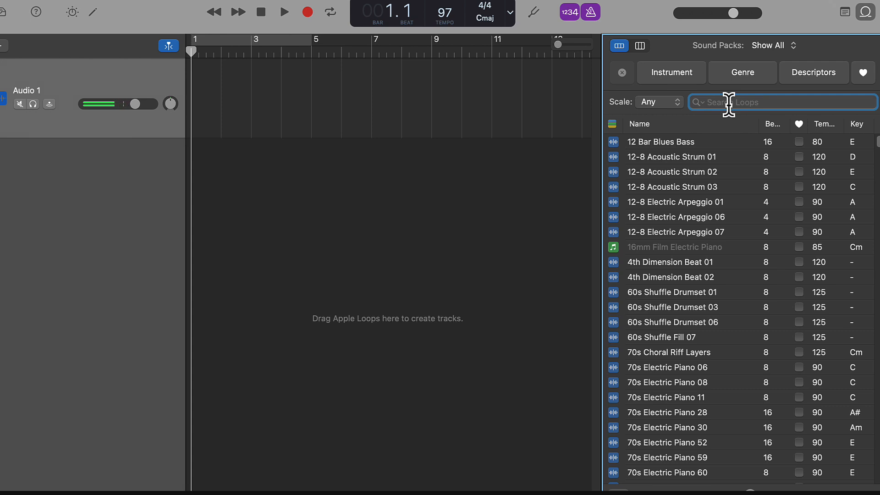
text(guita)
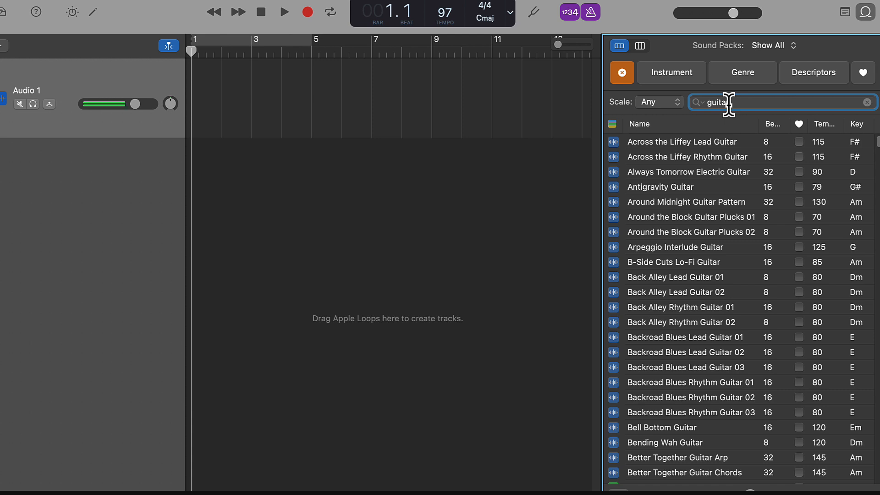
text(r)
scroll(725, 237, down, 5)
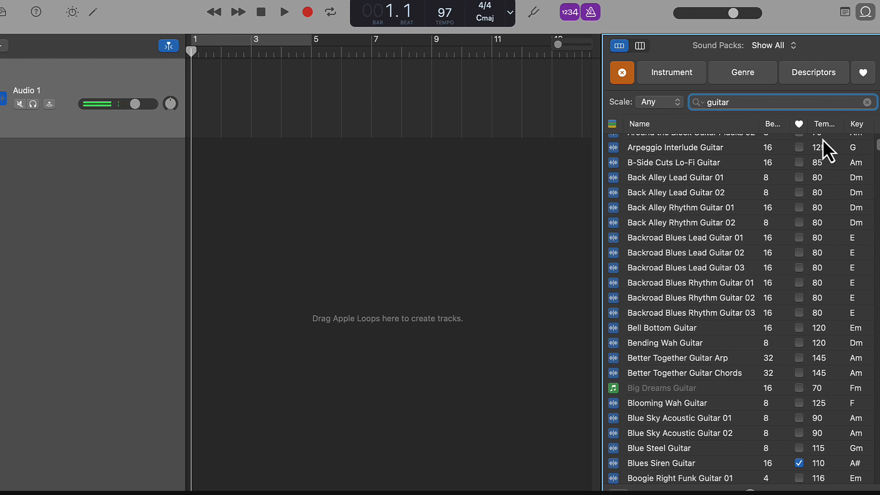
scroll(821, 175, down, 2)
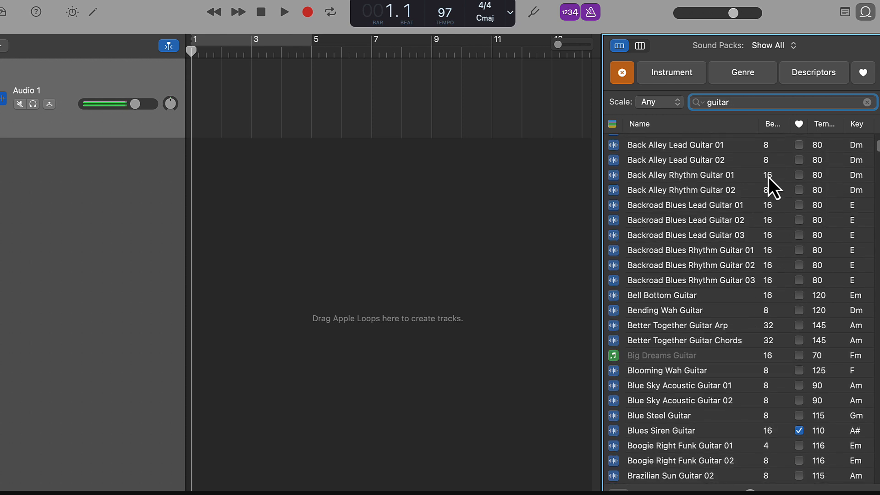
scroll(752, 419, down, 1)
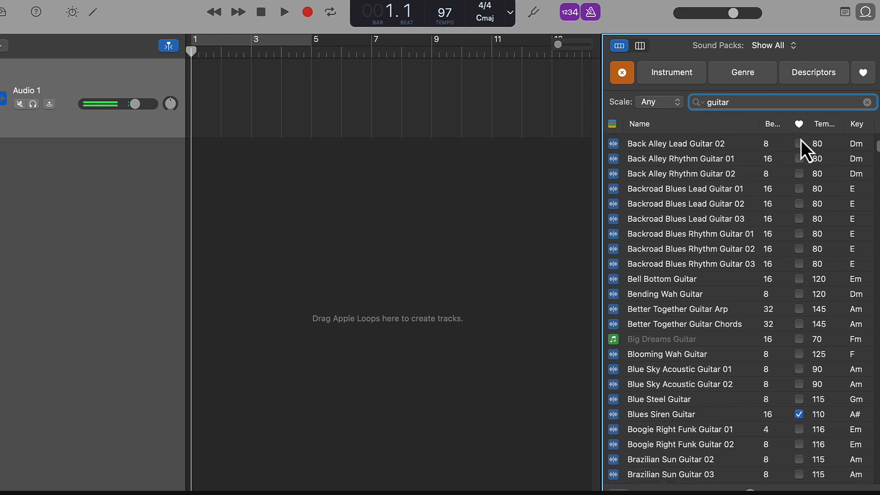
scroll(787, 161, up, 3)
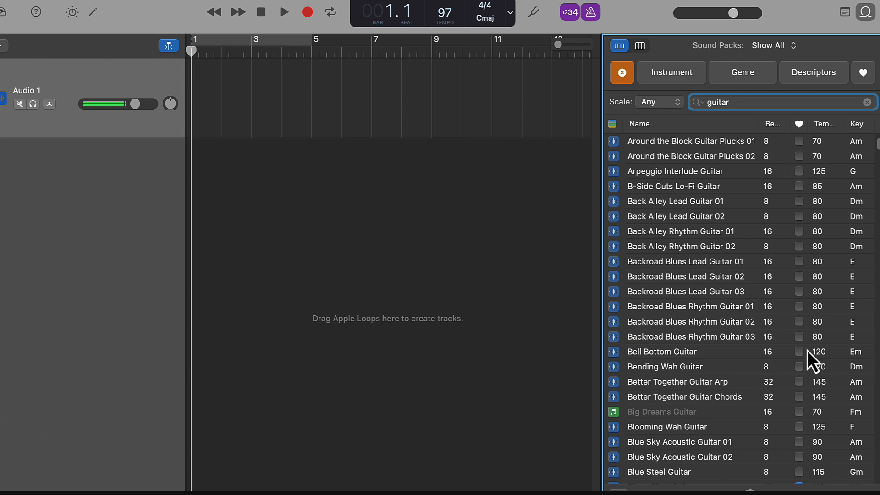
scroll(807, 353, down, 3)
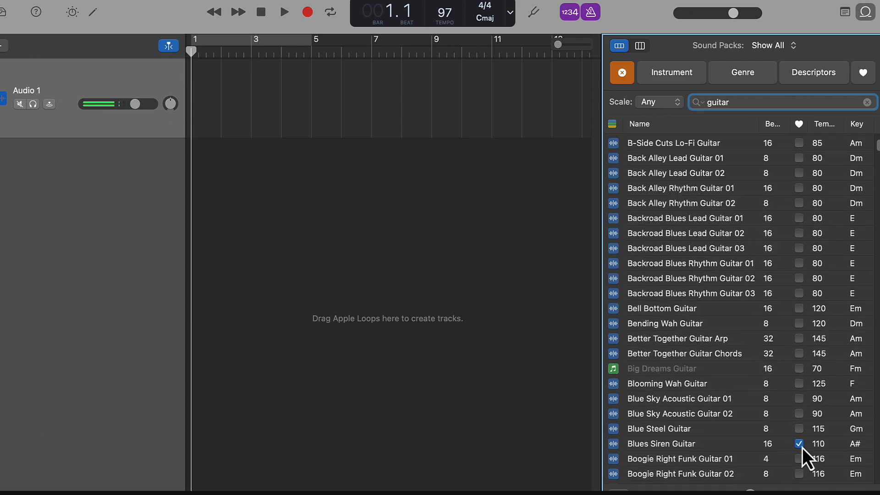
scroll(768, 428, down, 5)
scroll(768, 428, up, 8)
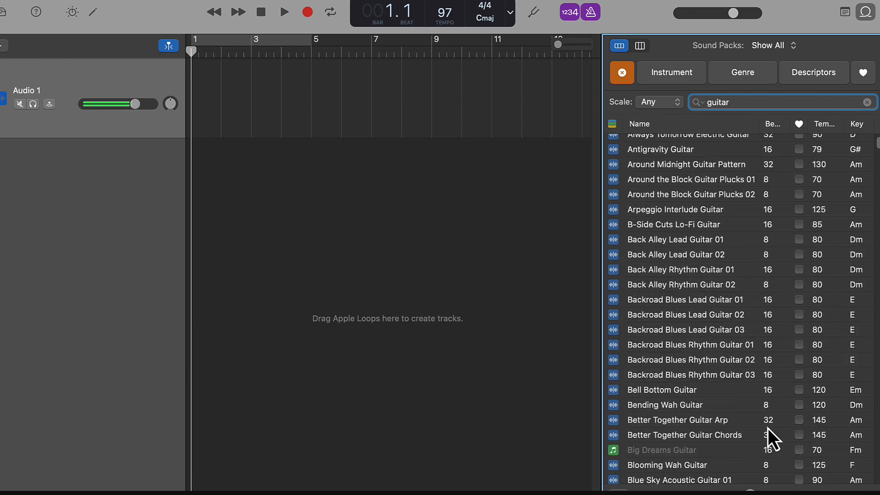
scroll(768, 427, up, 2)
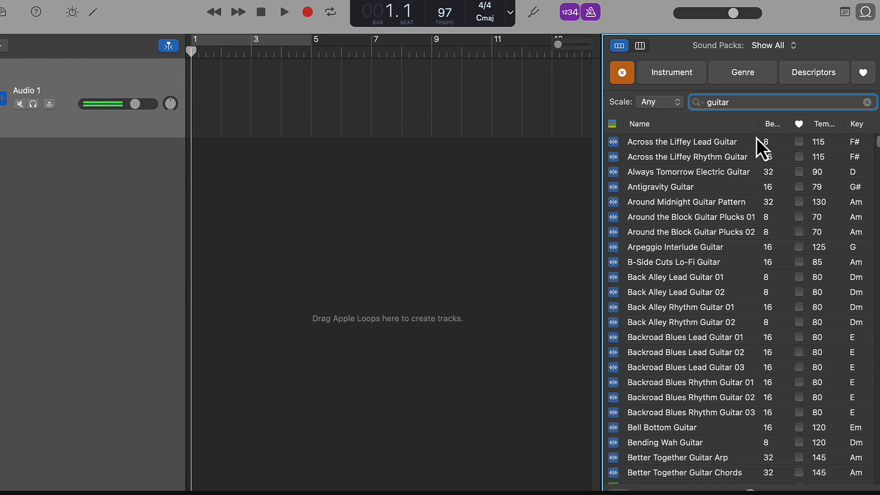
Clear the loop search and return to the start of the full loop list
click(866, 104)
scroll(671, 275, down, 3)
scroll(675, 300, up, 5)
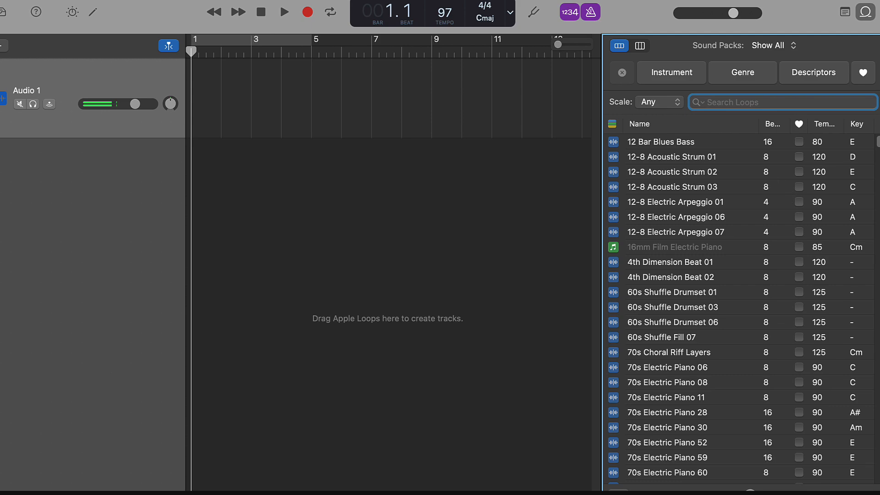
mouse_move(879, 144)
mouse_down()
mouse_move(879, 165)
mouse_move(878, 143)
mouse_up()
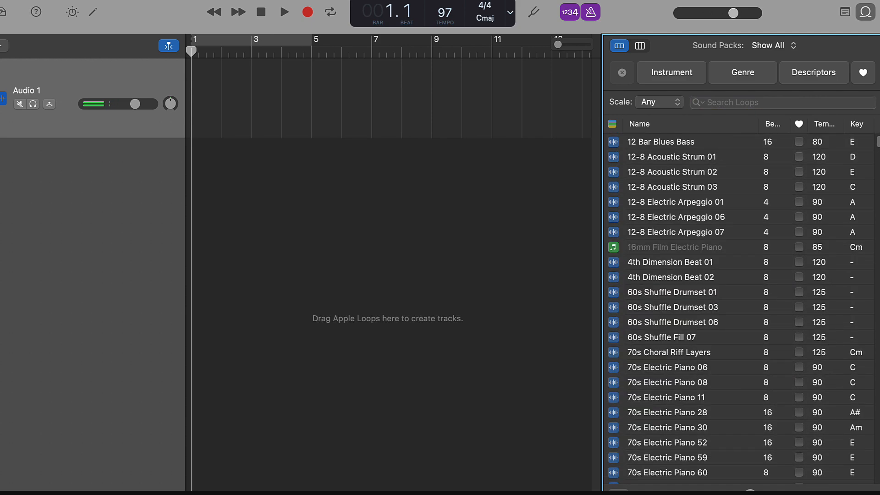
Examine the available loop filters for genre, instrument and descriptors in turn
click(744, 79)
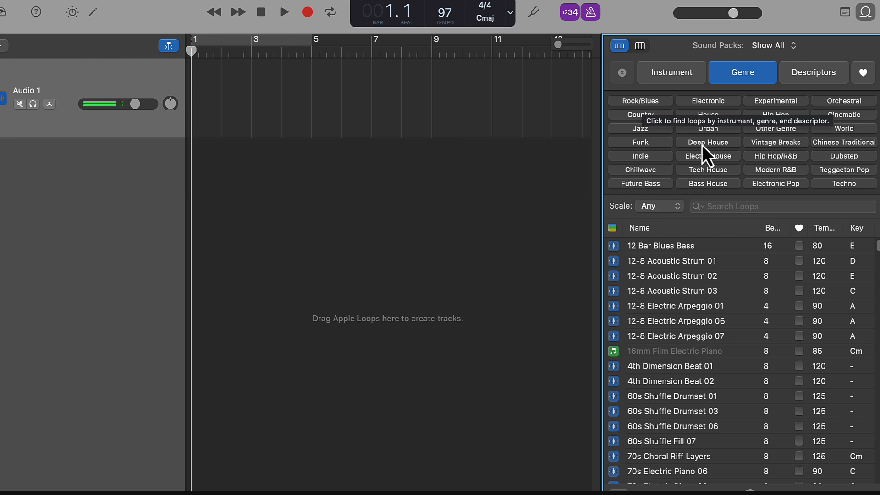
click(682, 76)
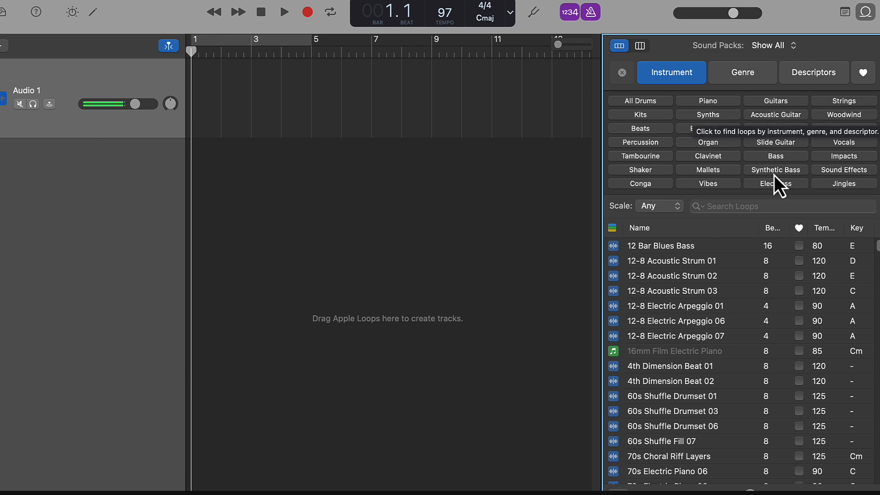
click(806, 76)
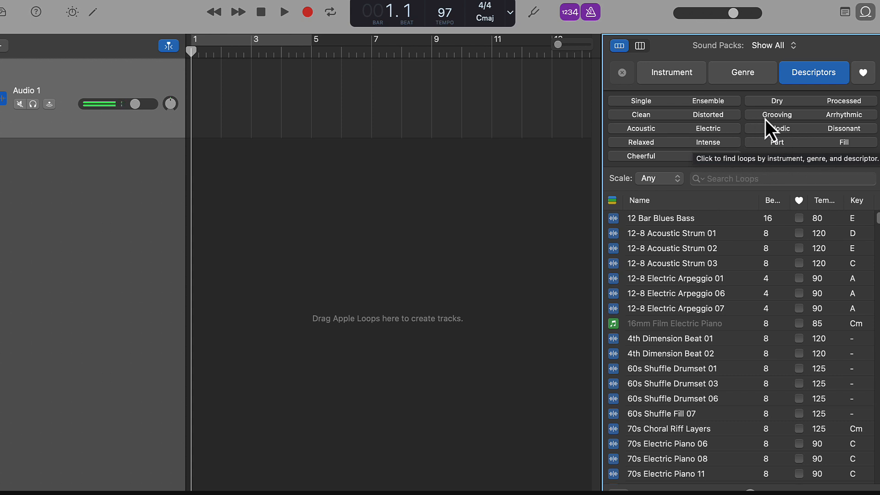
Filter the loops by the Beats instrument, trying Percussion as an additional filter and removing it again
click(686, 79)
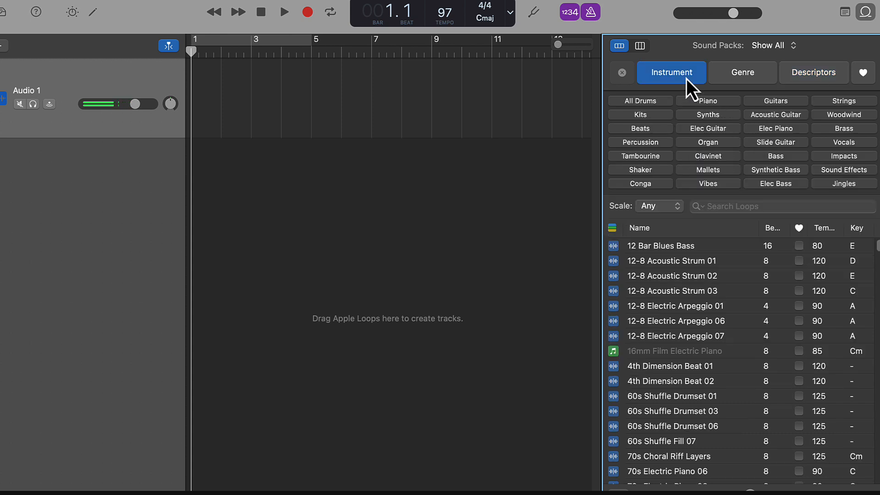
click(647, 133)
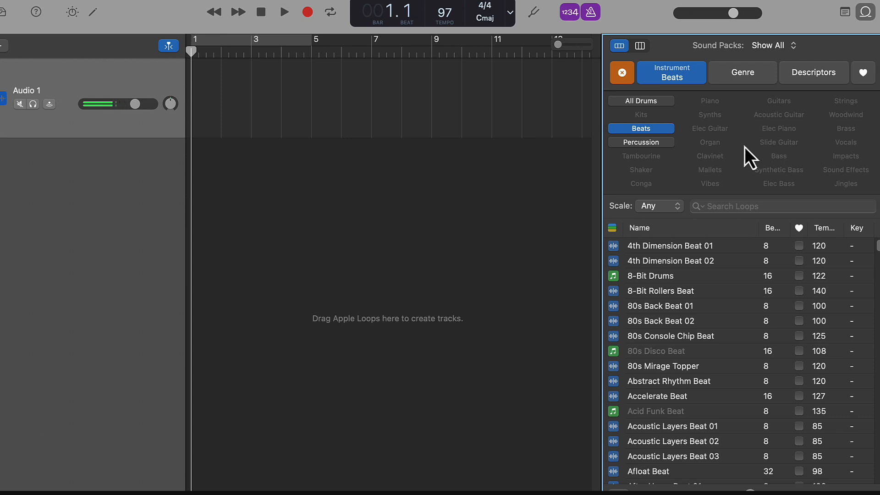
click(647, 143)
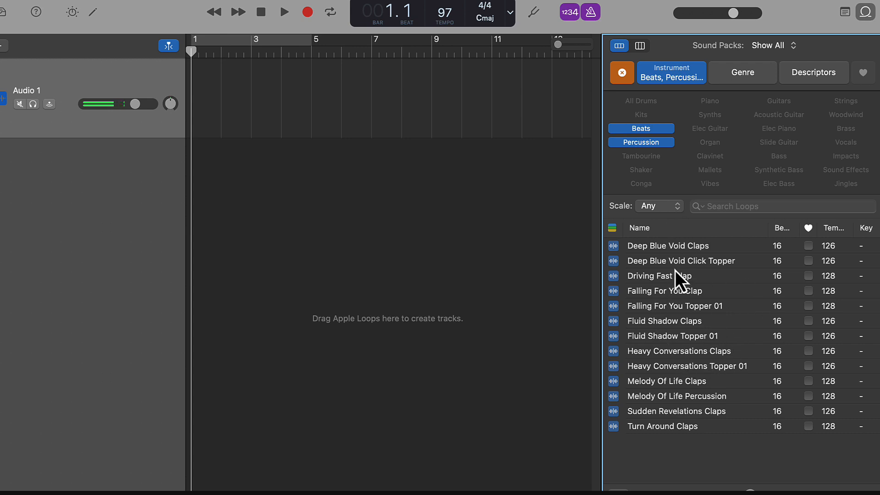
click(645, 146)
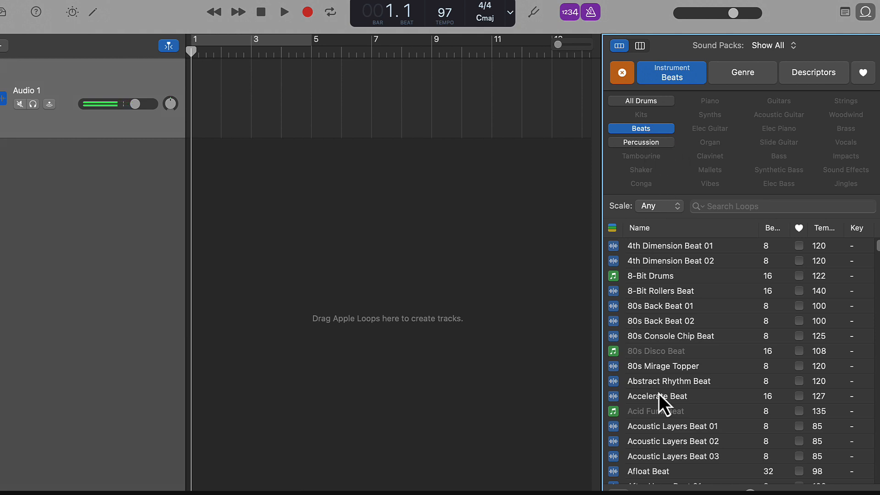
Audition the loops 4th Dimension Beat 01, 4th Dimension Beat 02 and 8-Bit Drums, and stop the preview
click(652, 252)
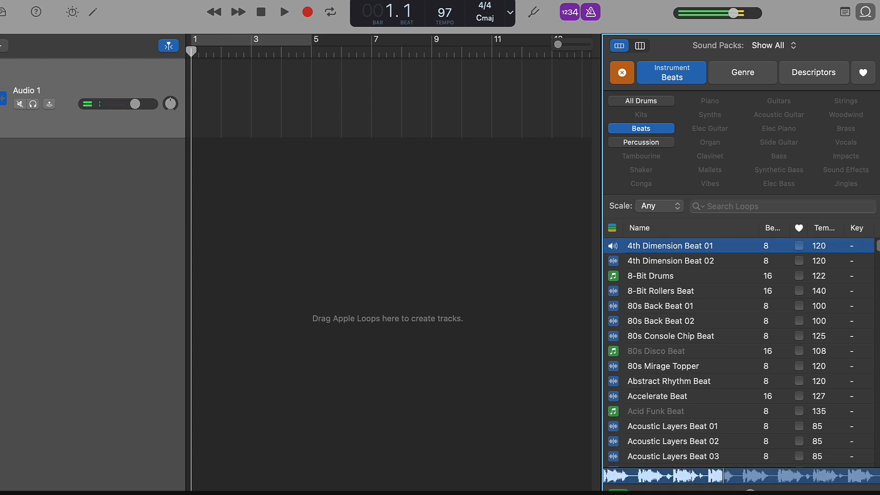
click(618, 491)
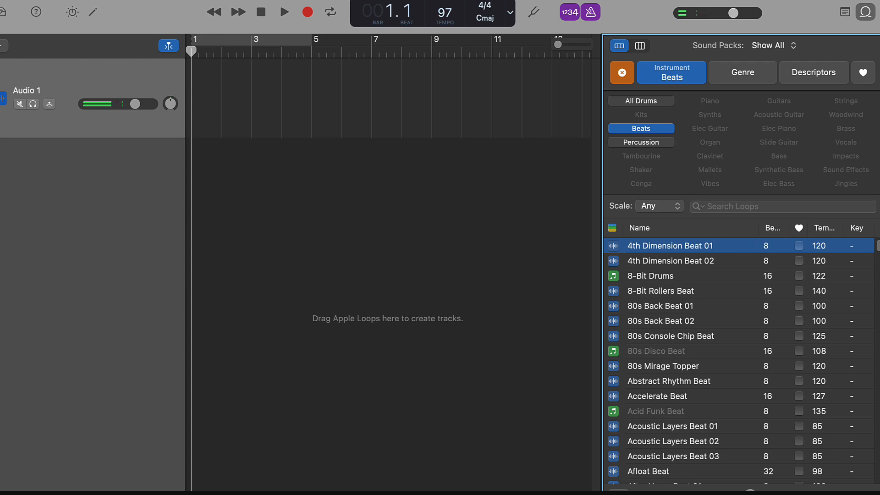
click(618, 491)
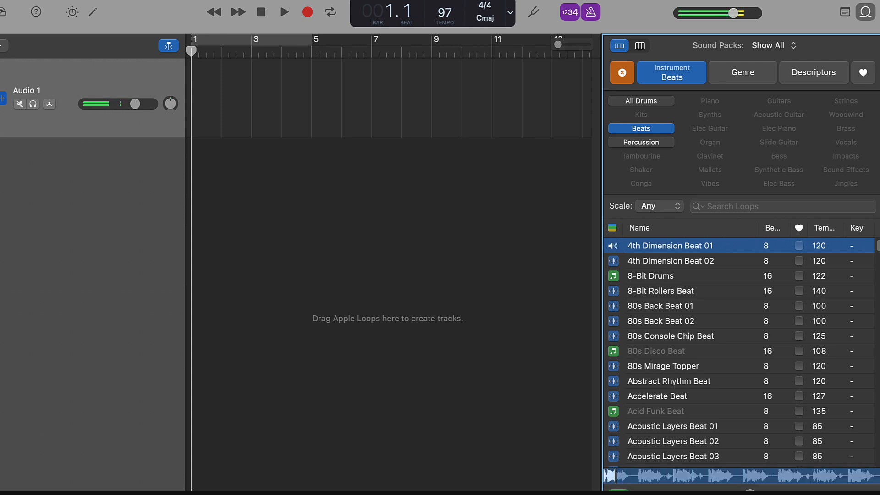
click(673, 267)
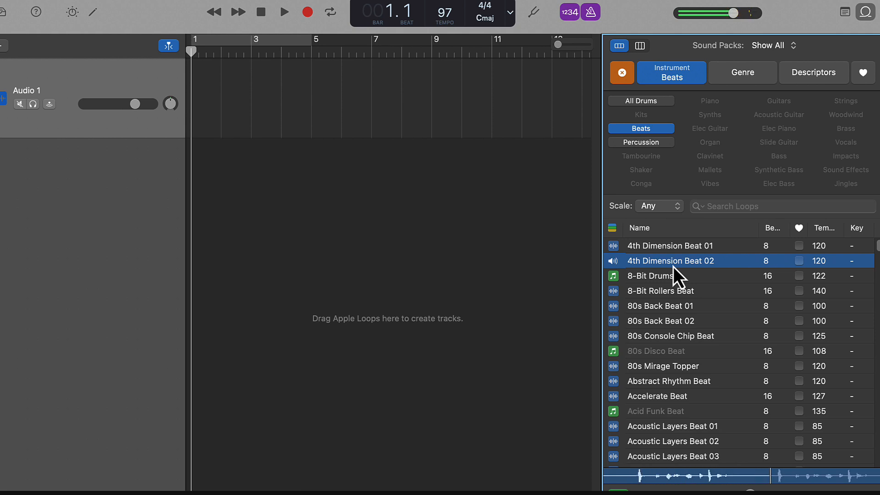
click(656, 281)
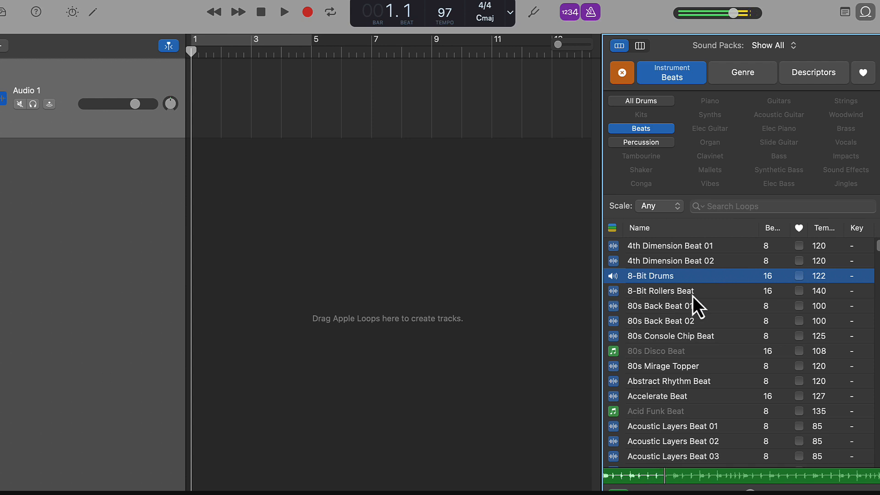
click(617, 490)
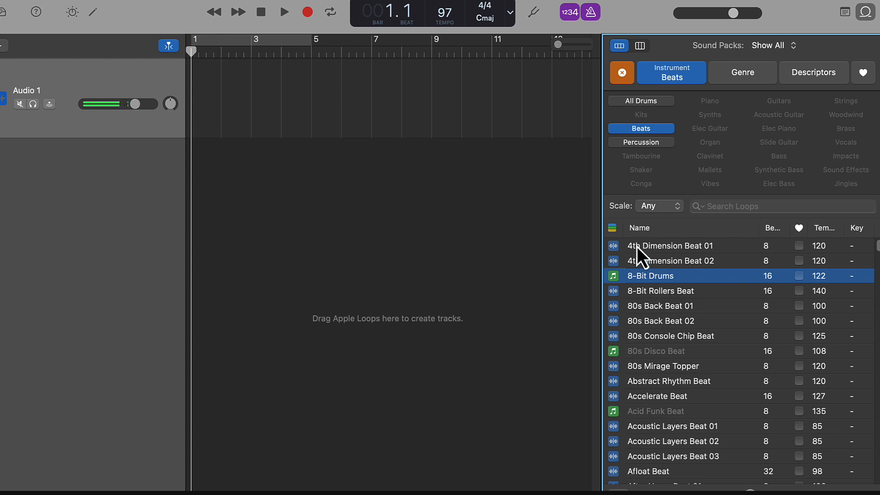
Limit the loop list to audio loops only, excluding MIDI and Drummer loops
click(611, 228)
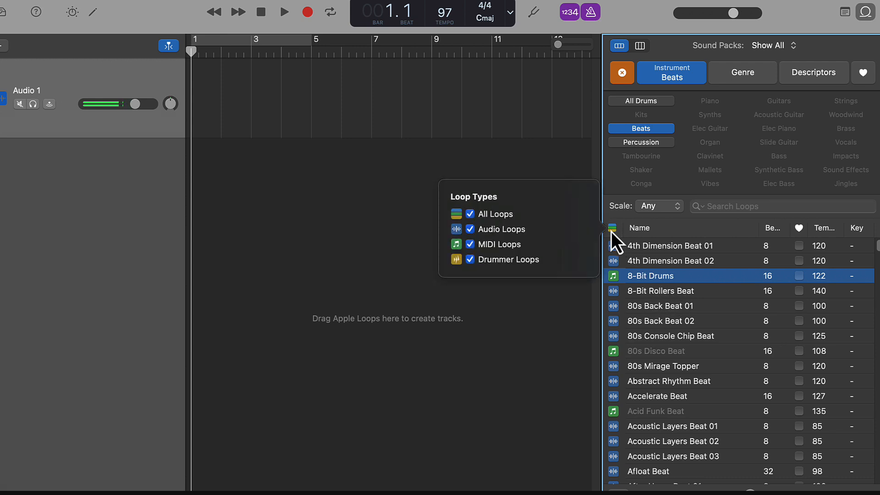
click(471, 247)
click(472, 231)
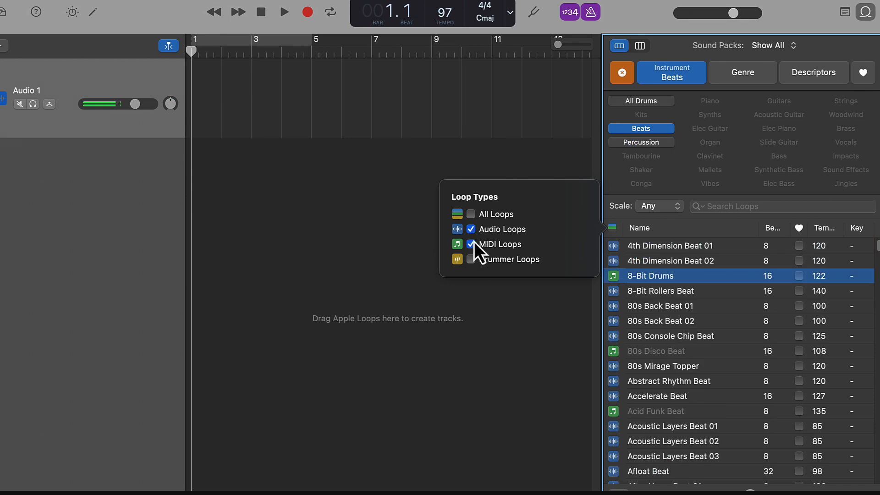
click(472, 245)
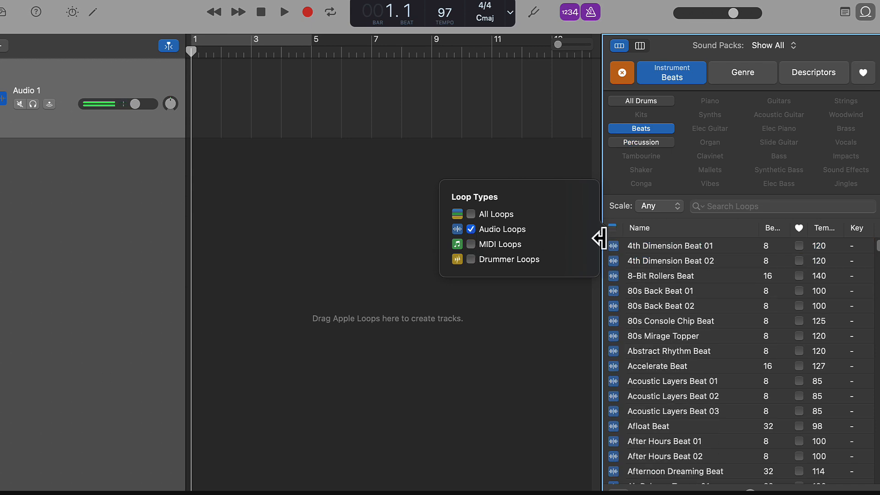
click(672, 232)
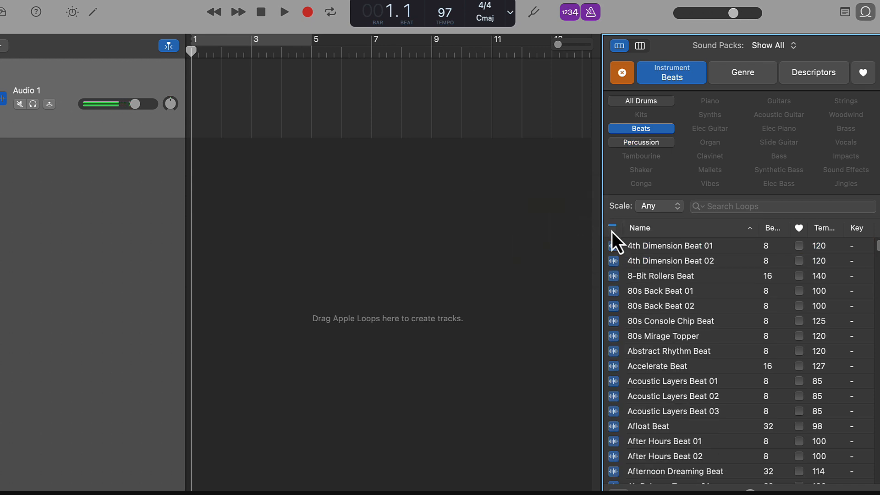
Browse the beat loops, audition Air Release Topper 01, and stop the playback
scroll(643, 369, down, 5)
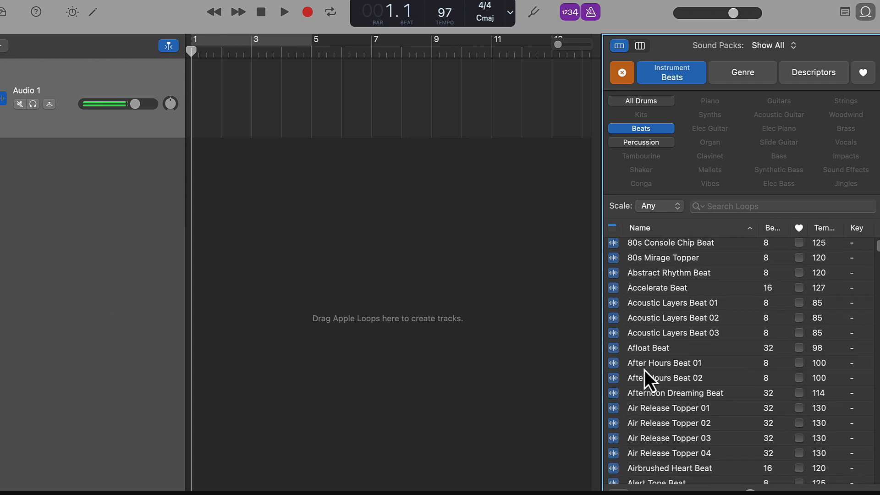
scroll(644, 370, down, 7)
scroll(644, 370, up, 7)
scroll(644, 370, down, 1)
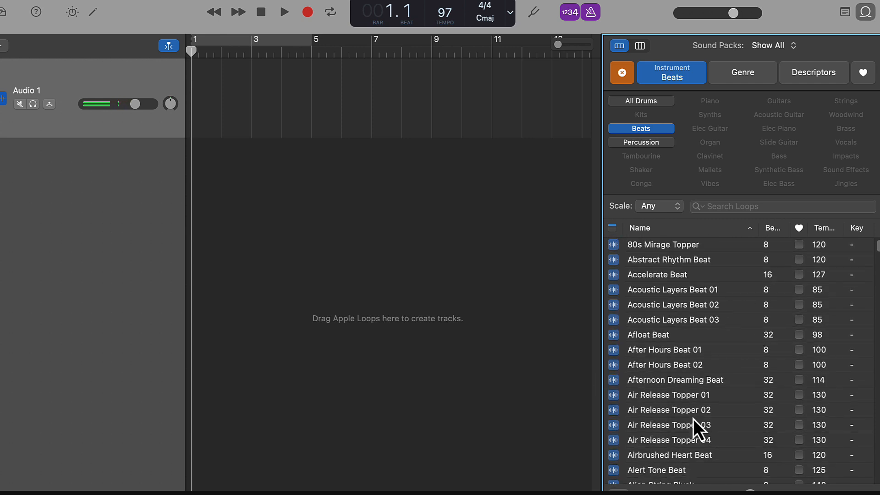
click(659, 400)
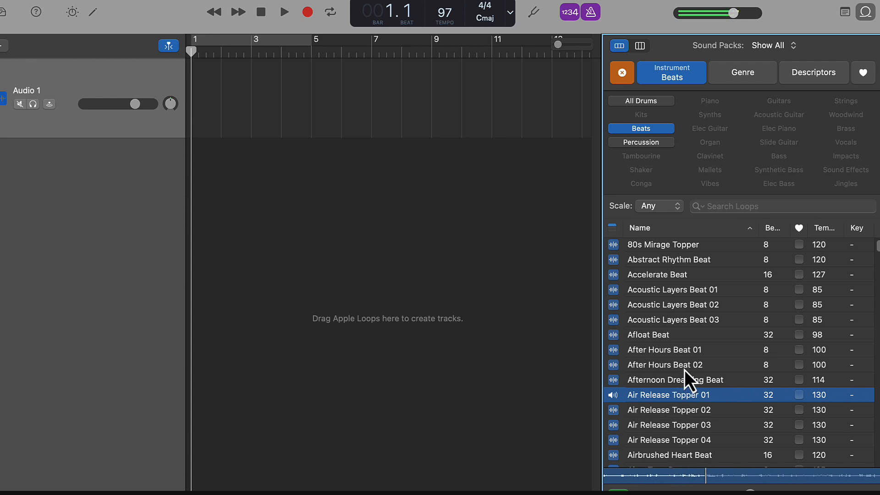
key(space)
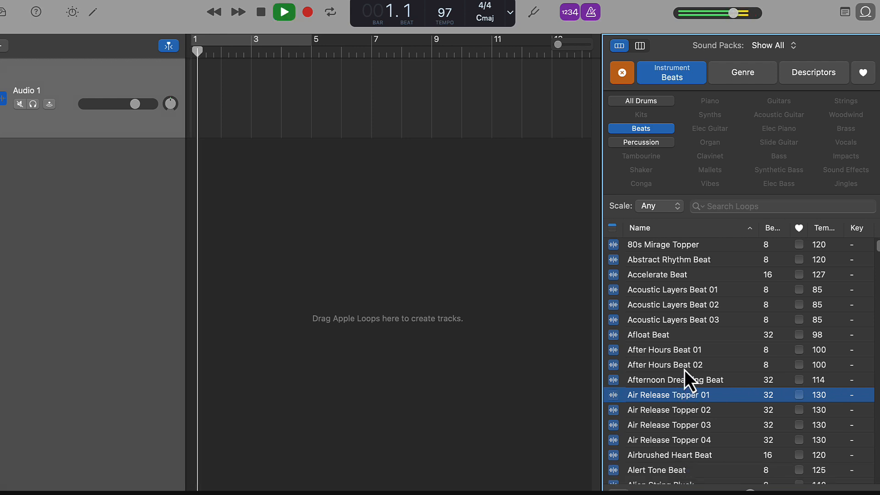
key(space)
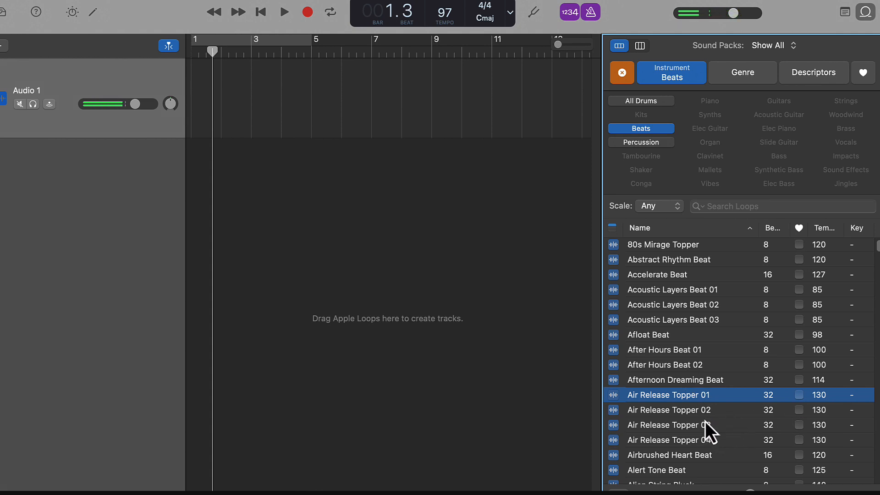
Audition the loop Alive and Kicking Beat and place it on a new track starting at bar 1
scroll(704, 421, down, 3)
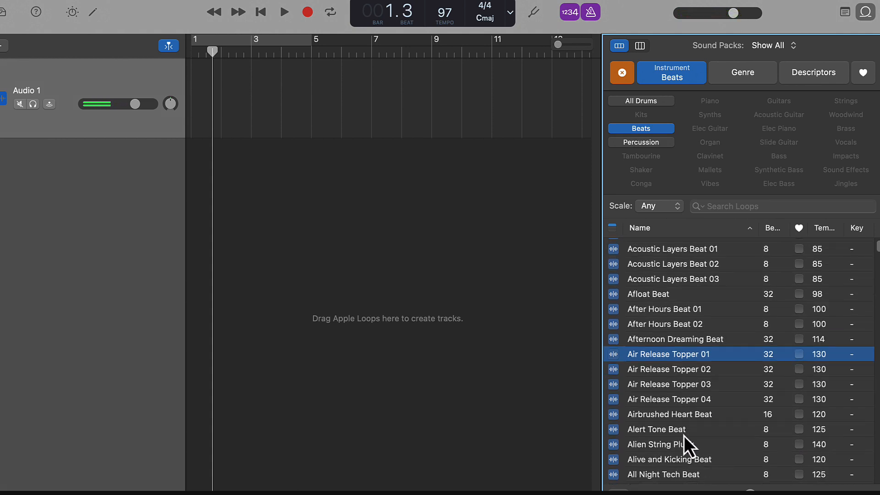
scroll(716, 428, up, 2)
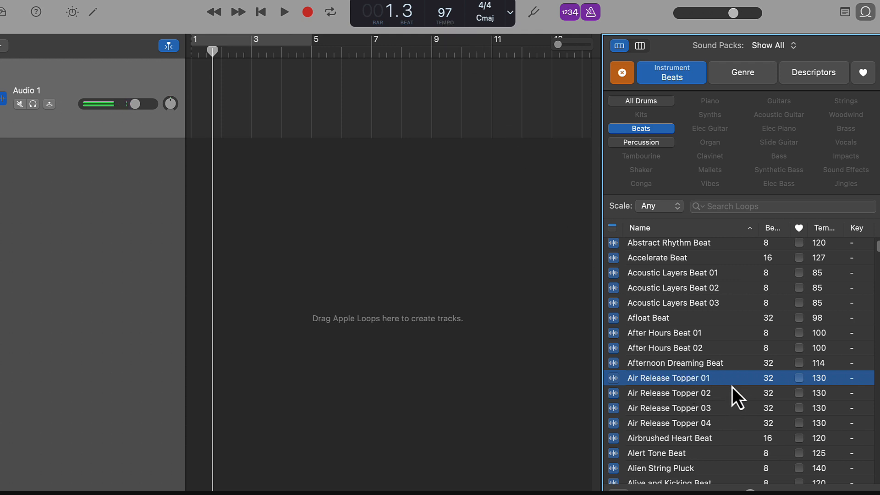
scroll(720, 389, down, 2)
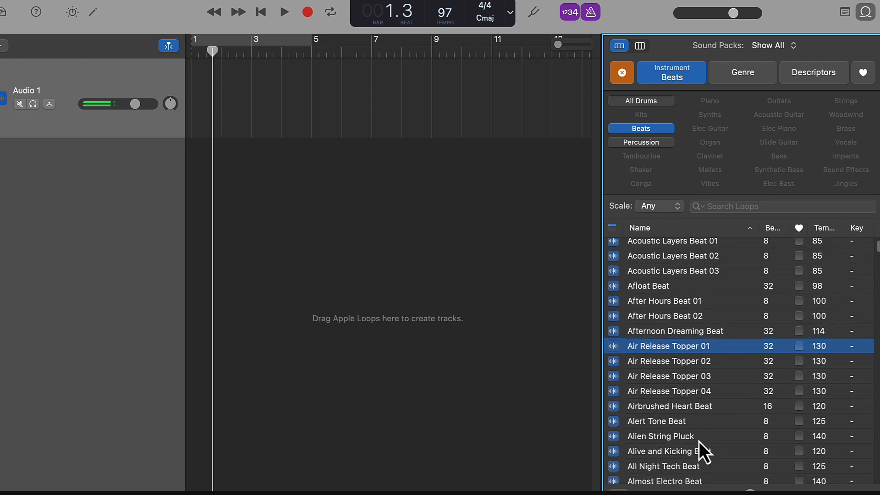
click(677, 454)
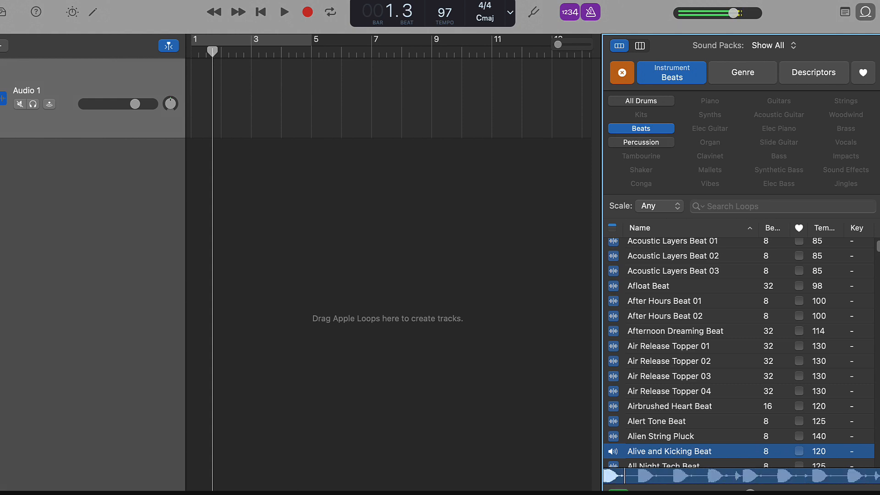
click(618, 491)
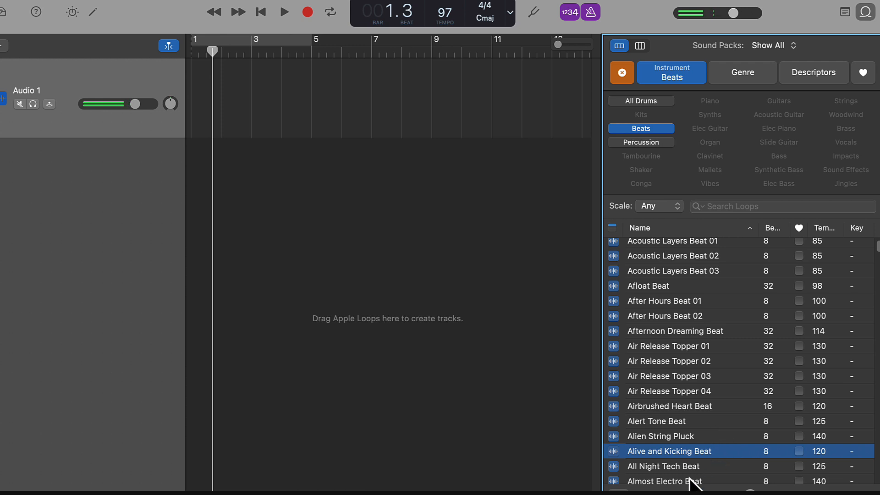
click(665, 453)
click(618, 490)
drag(650, 454, 195, 175)
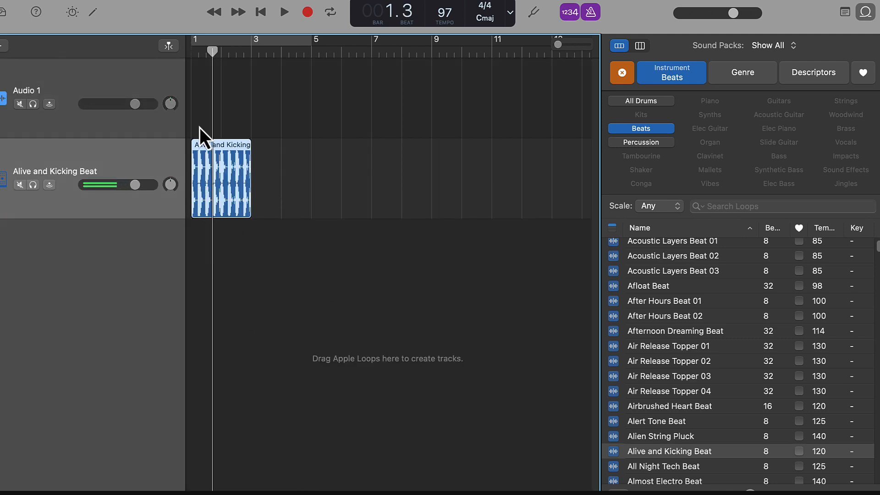
Play the placed beat from the start of the project, stop, and return the playhead to bar 1
click(260, 18)
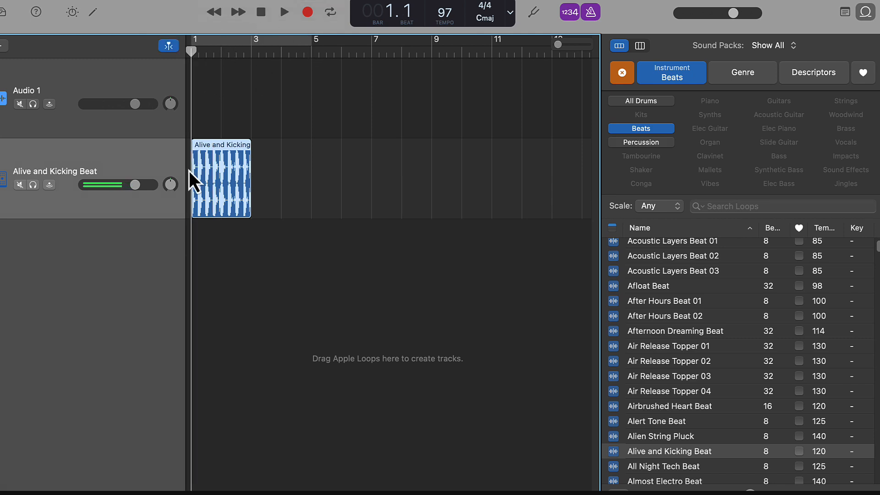
click(284, 12)
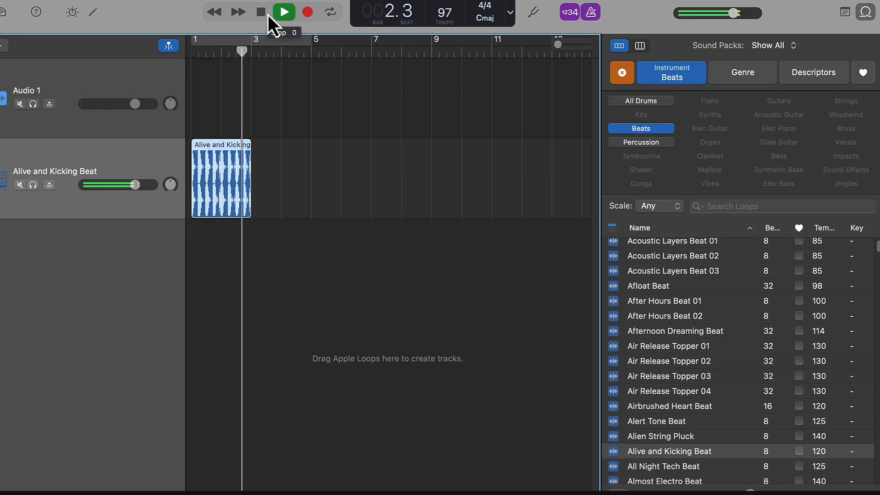
click(263, 14)
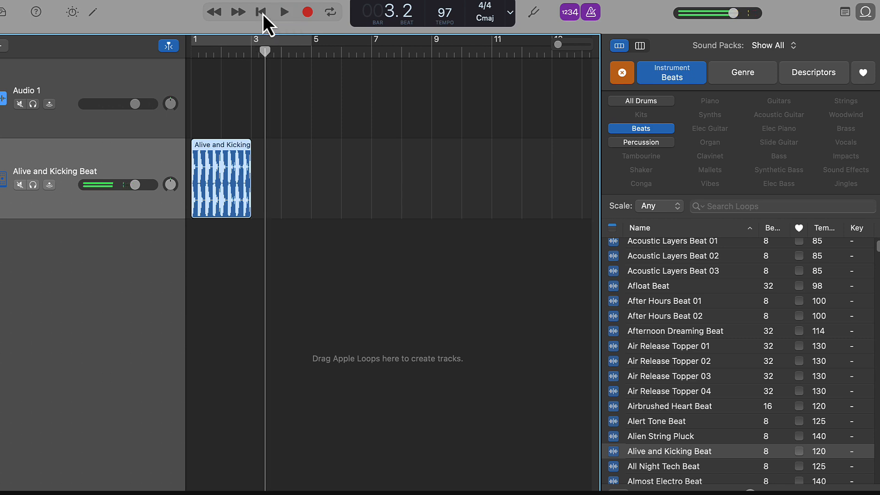
click(262, 13)
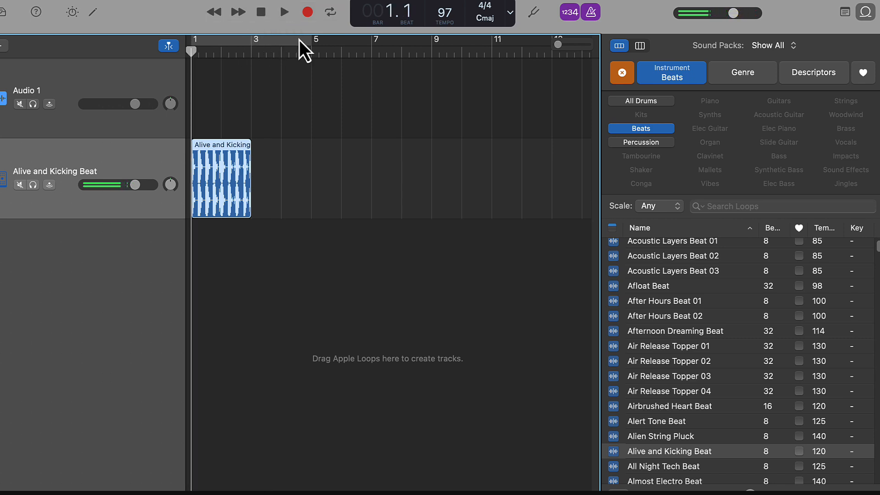
Delete the empty Audio 1 track
click(120, 84)
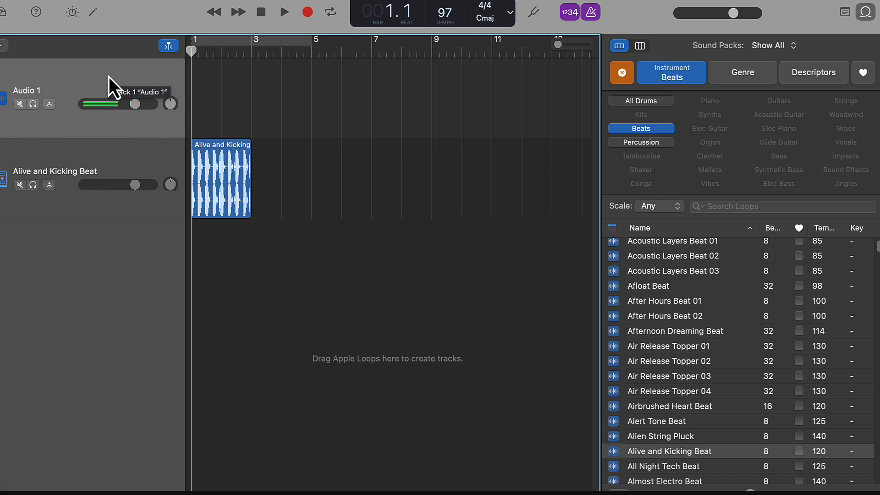
right_click(109, 76)
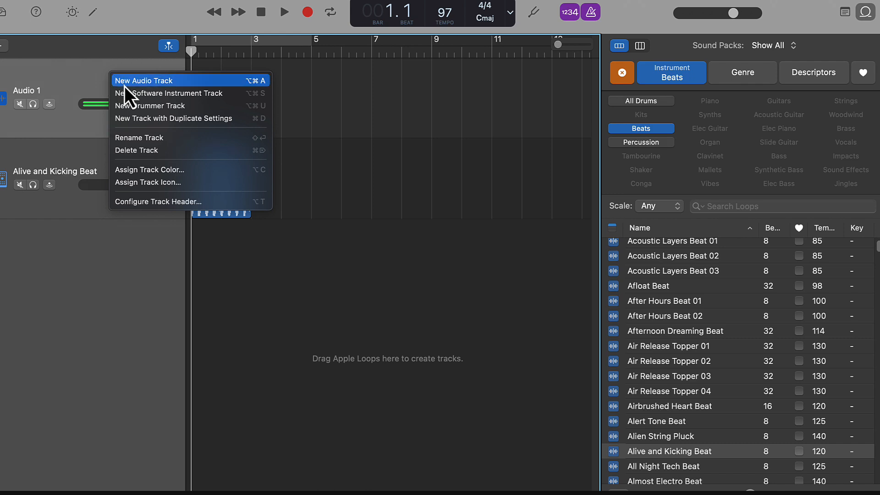
click(125, 151)
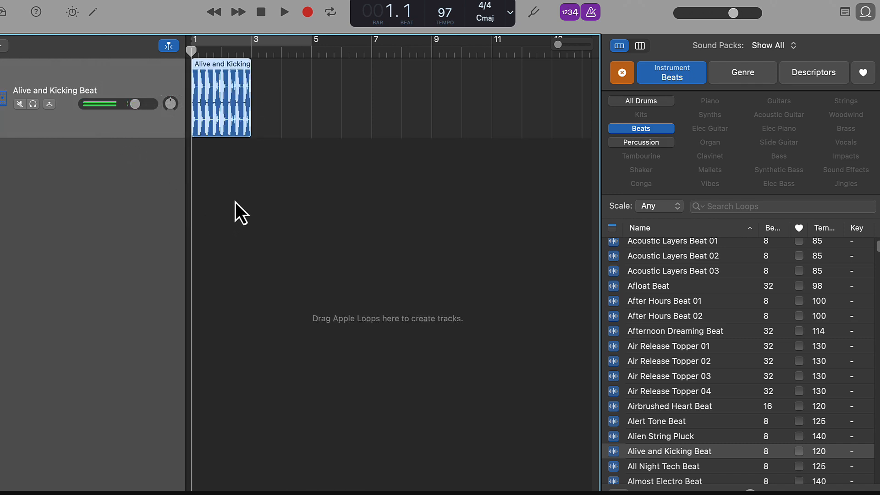
Play the Alive and Kicking Beat track from bar 1 twice, letting the second pass run beyond the region's end
click(283, 14)
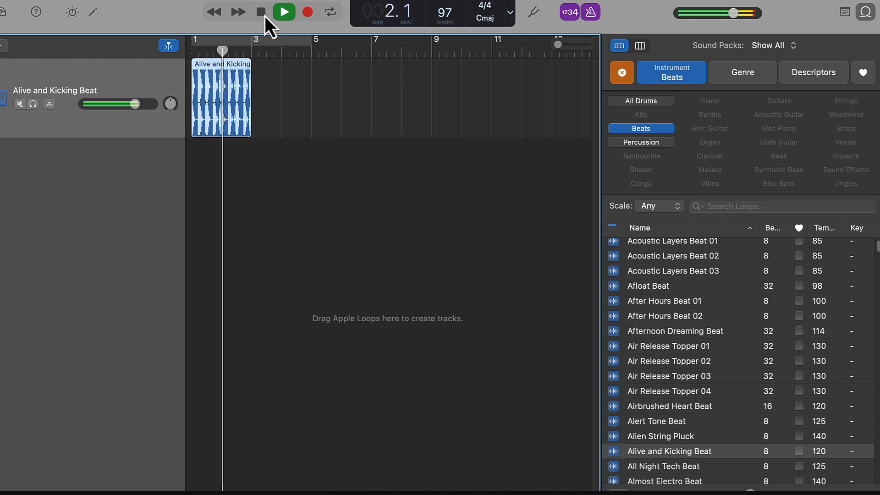
click(265, 16)
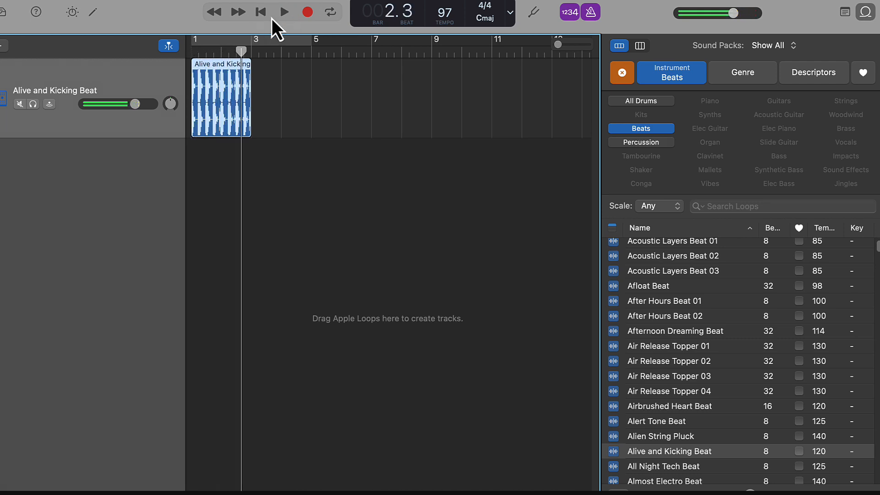
click(269, 17)
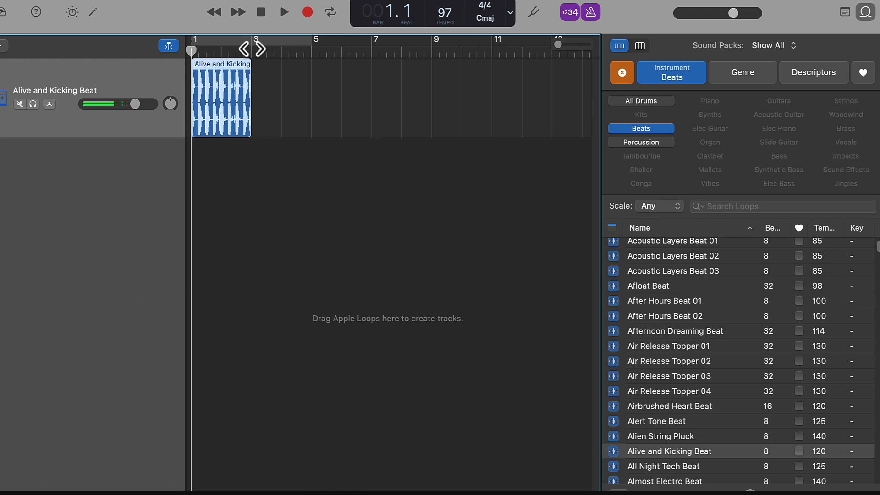
click(285, 12)
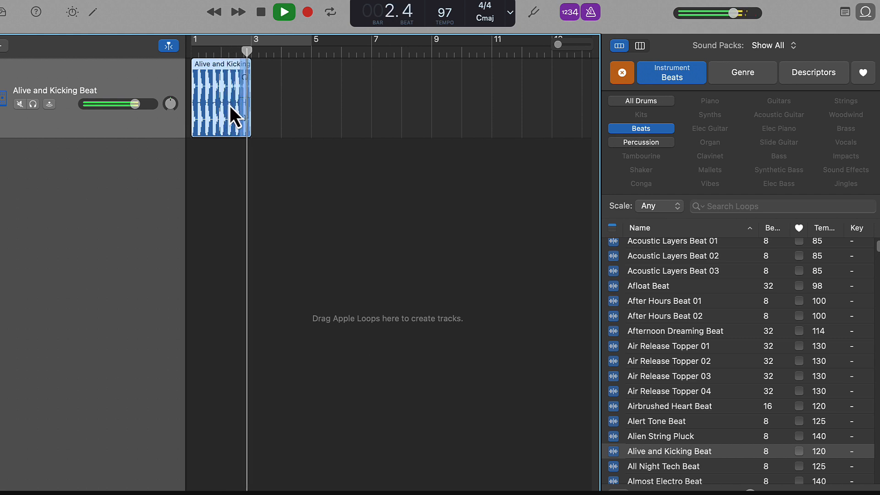
click(260, 14)
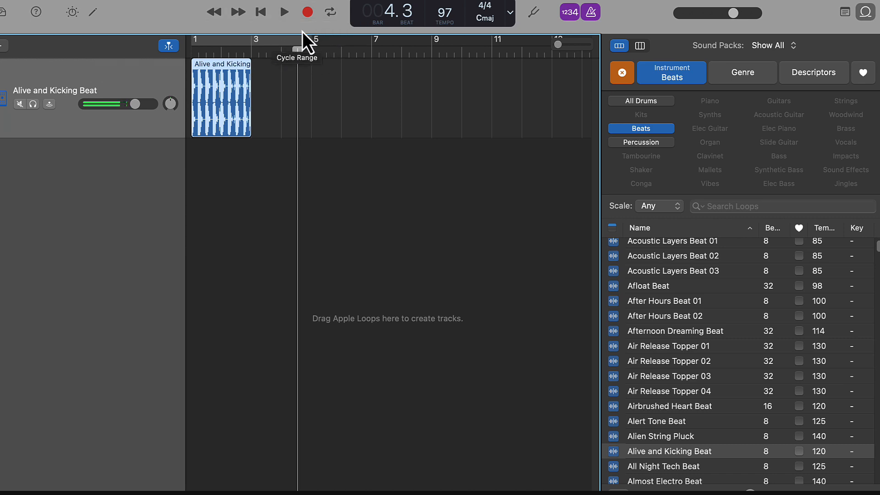
Turn on cycle mode and try the loop handle at the end of the Alive and Kicking Beat region
click(334, 17)
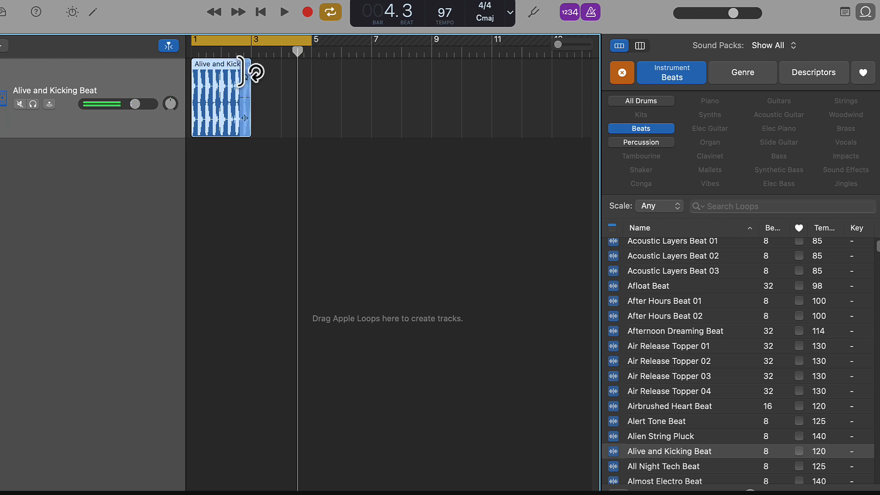
mouse_move(254, 72)
mouse_down()
mouse_move(276, 75)
mouse_move(257, 78)
mouse_up()
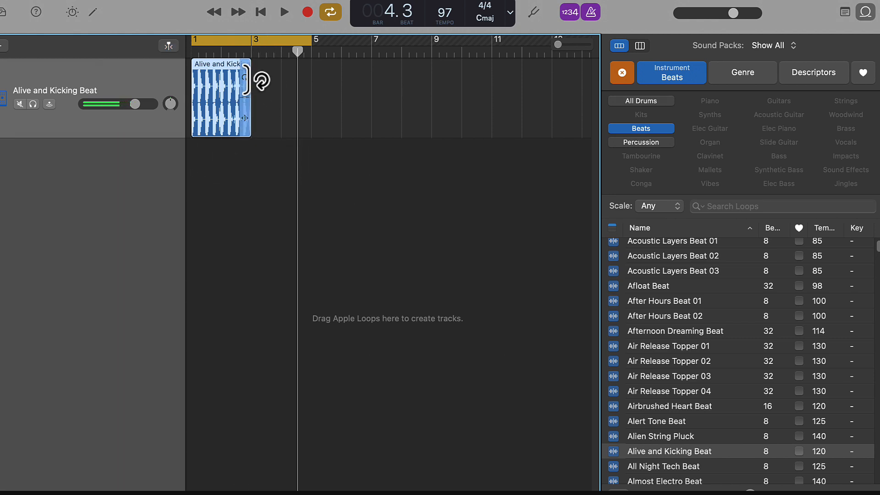
drag(261, 81, 275, 116)
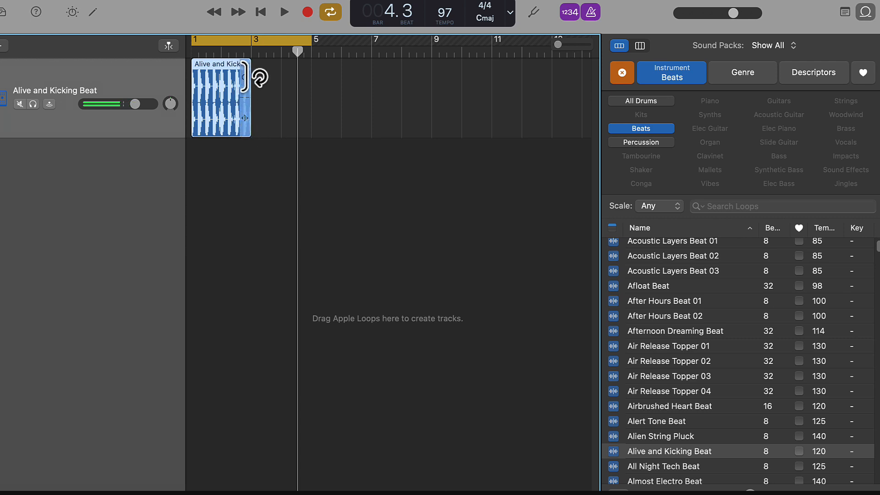
drag(259, 78, 268, 97)
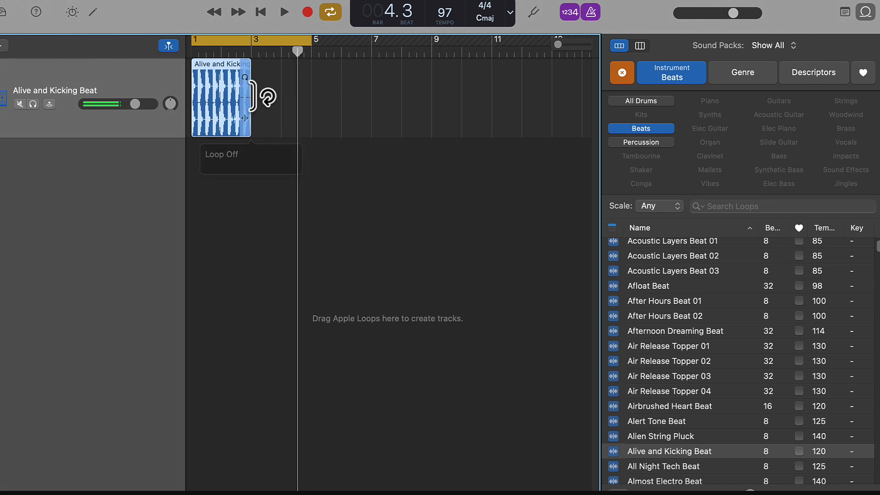
Shorten the cycle range to end at bar 3 and play the beat repeating within it
drag(309, 42, 251, 41)
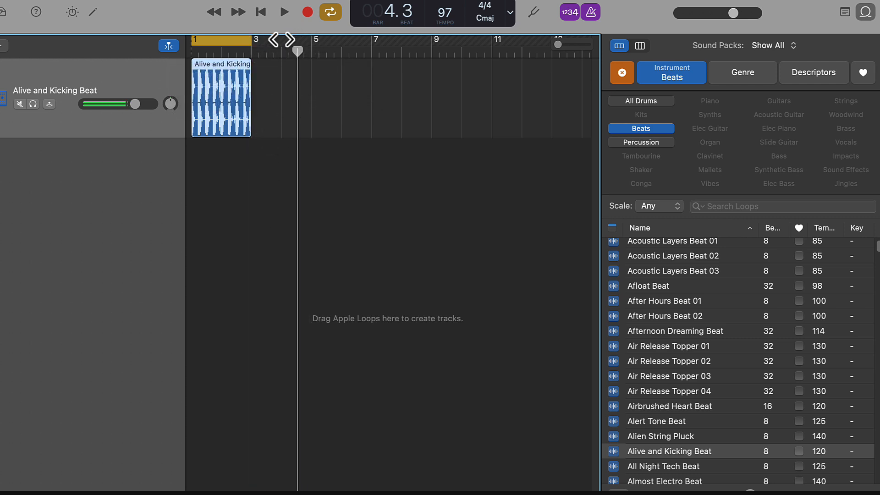
click(282, 15)
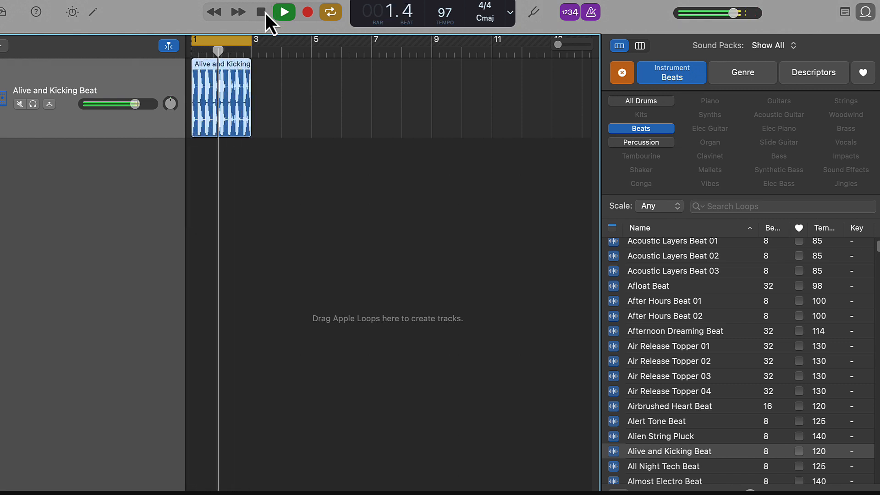
click(265, 13)
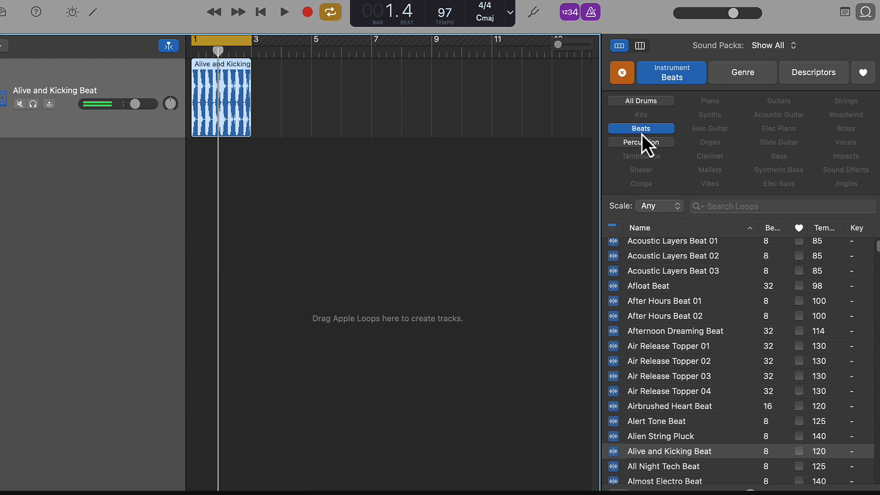
Clear the Beats instrument filter from the loop list
click(621, 73)
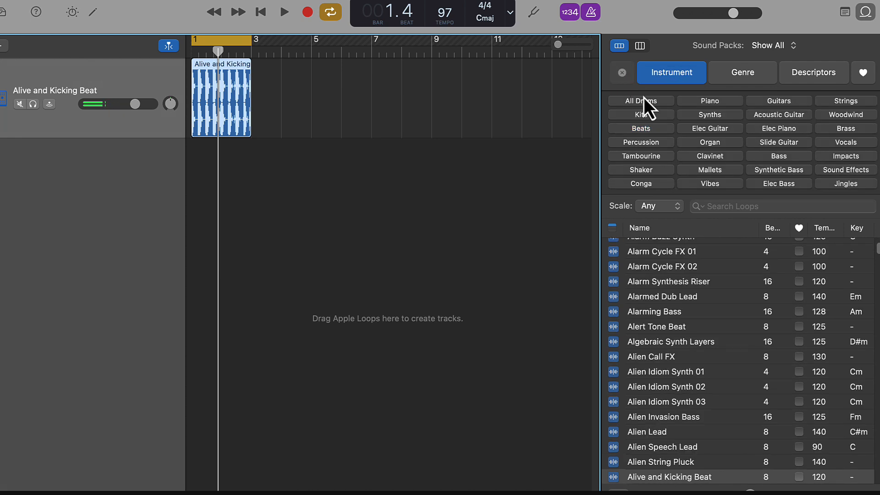
Filter the loops by the Bass instrument, the Hip Hop genre and the Grooving descriptor
click(778, 157)
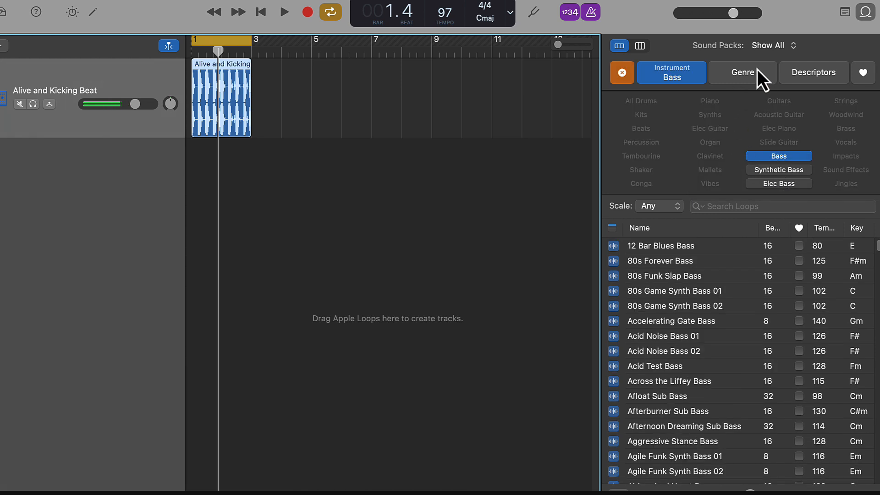
click(747, 76)
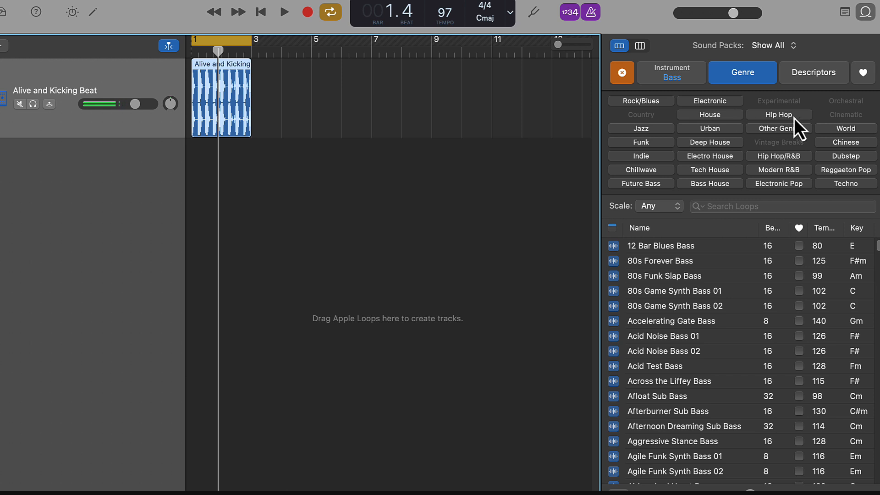
click(780, 116)
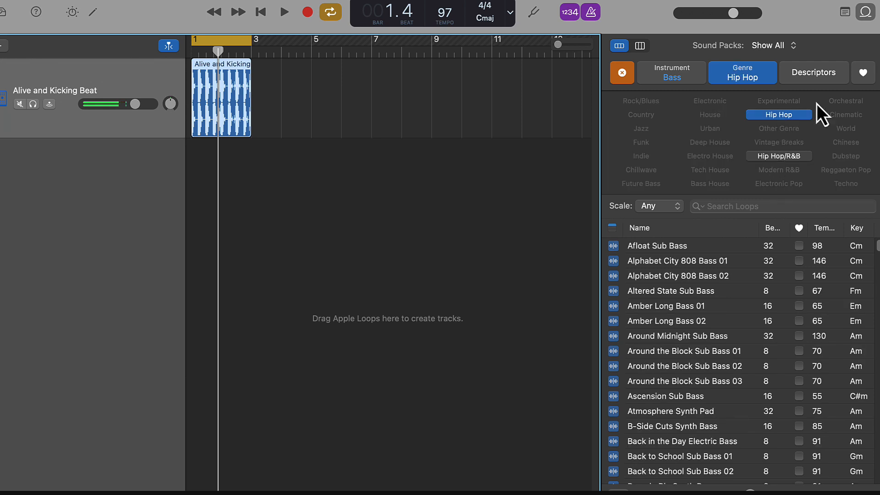
click(824, 76)
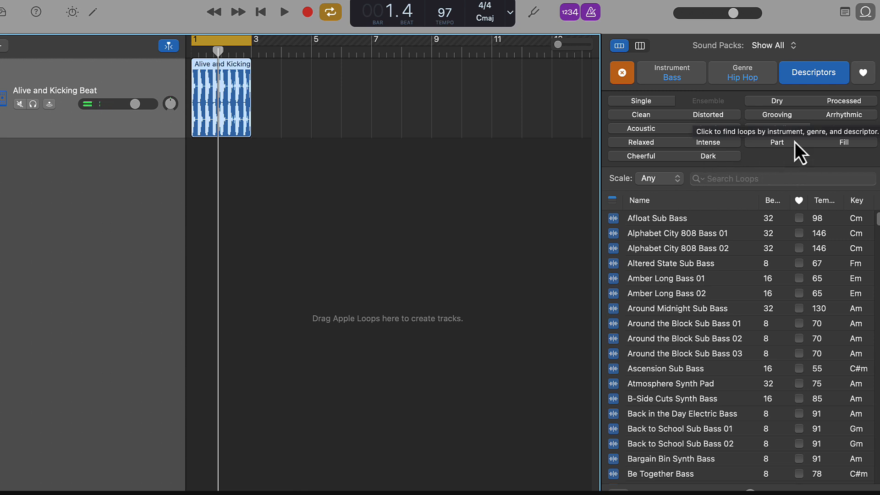
click(785, 119)
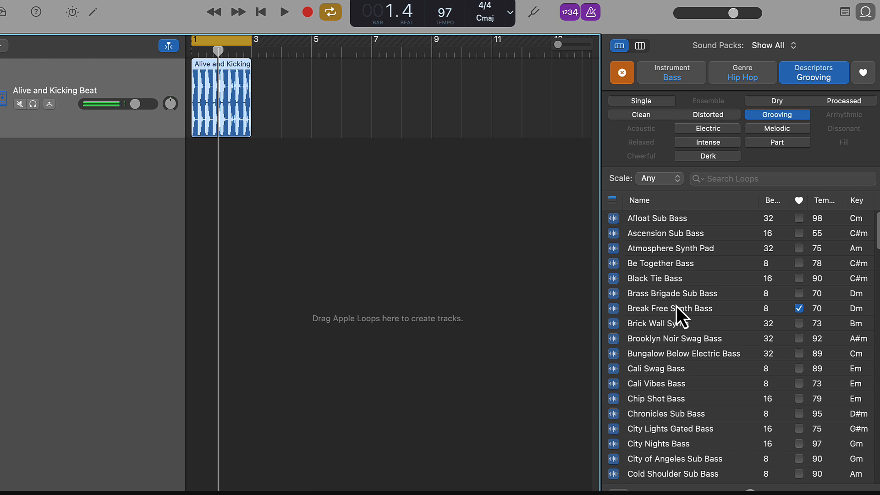
Preview the Afloat Sub Bass loop on its own and against the playing beat
click(650, 222)
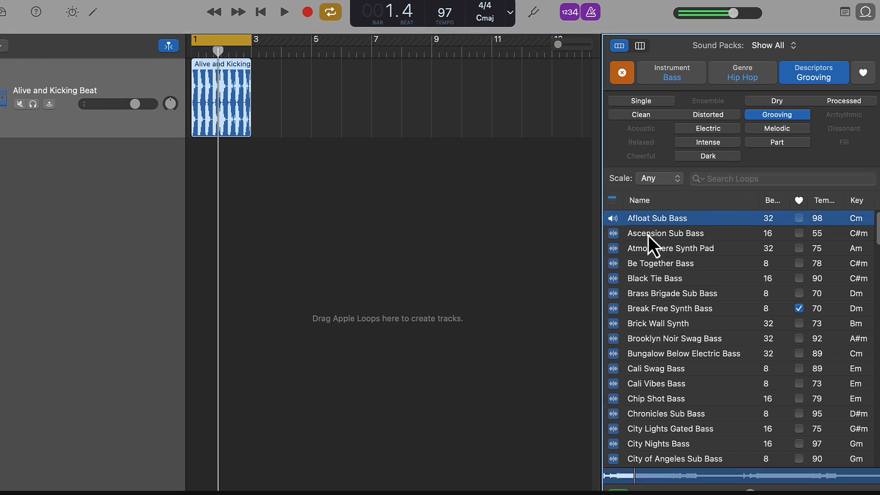
click(650, 224)
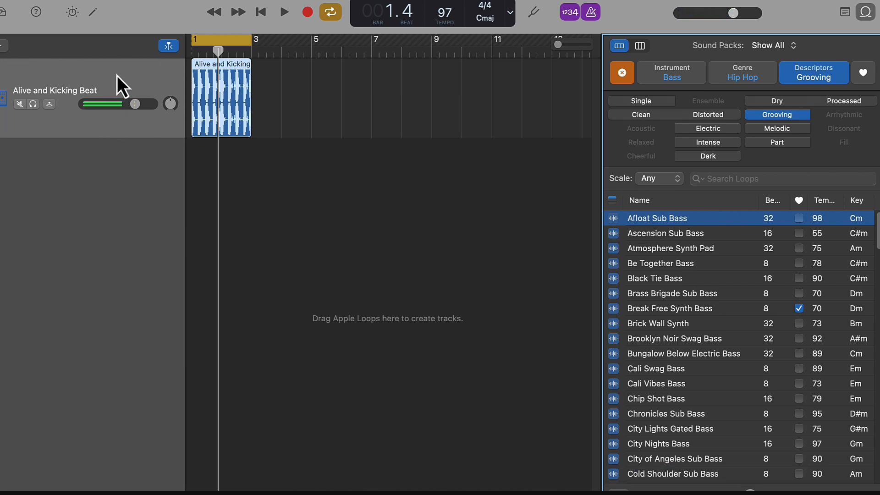
click(283, 13)
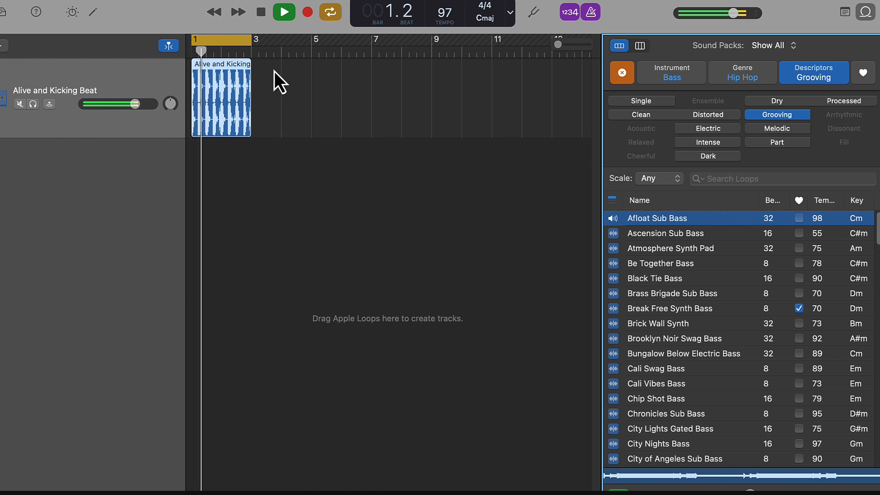
click(261, 11)
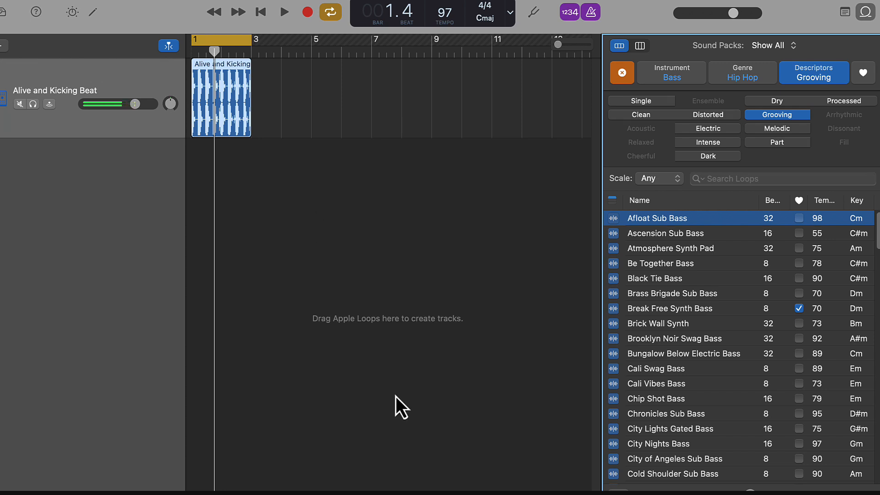
click(283, 13)
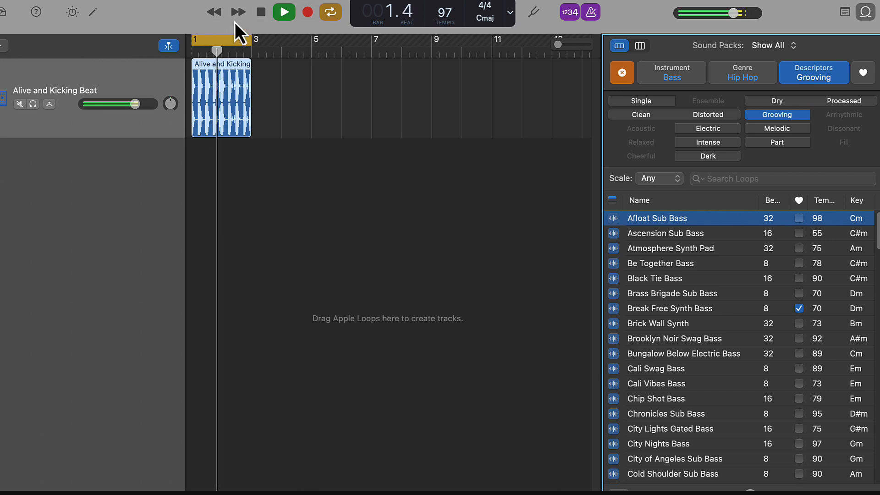
click(260, 14)
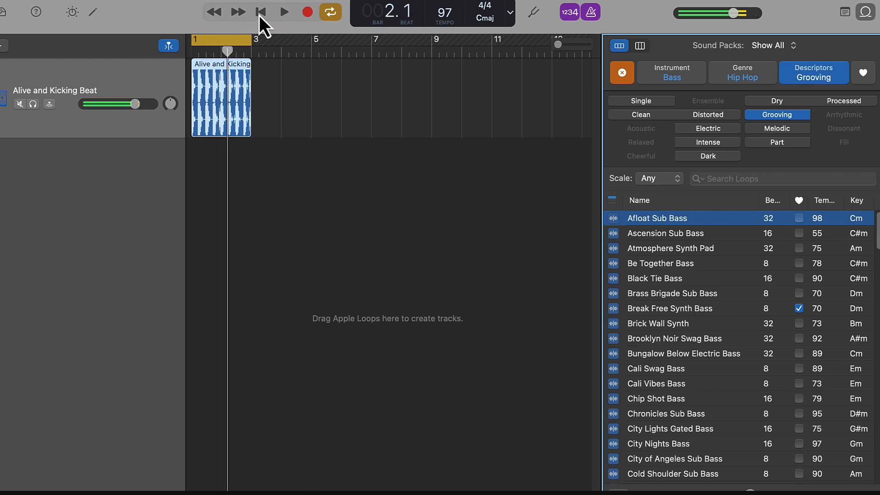
Preview Ascension Sub Bass and Be Together Bass, auditioning Be Together Bass along with the playing beat
click(656, 234)
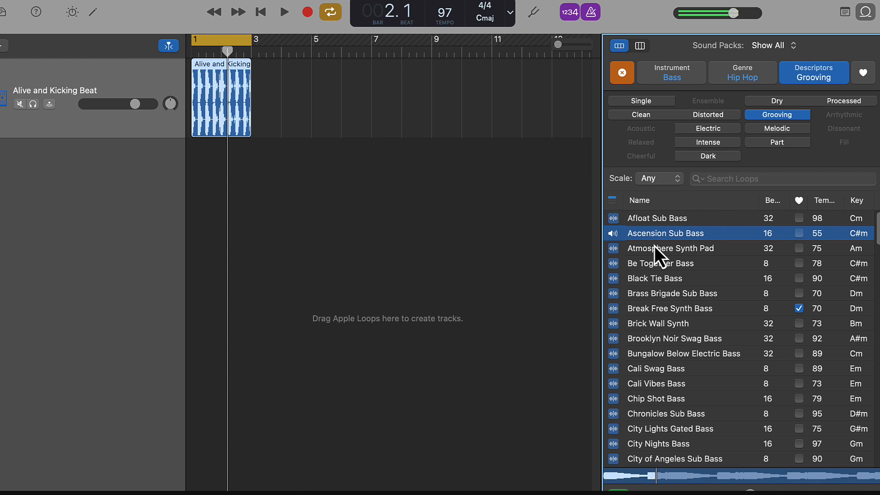
click(647, 262)
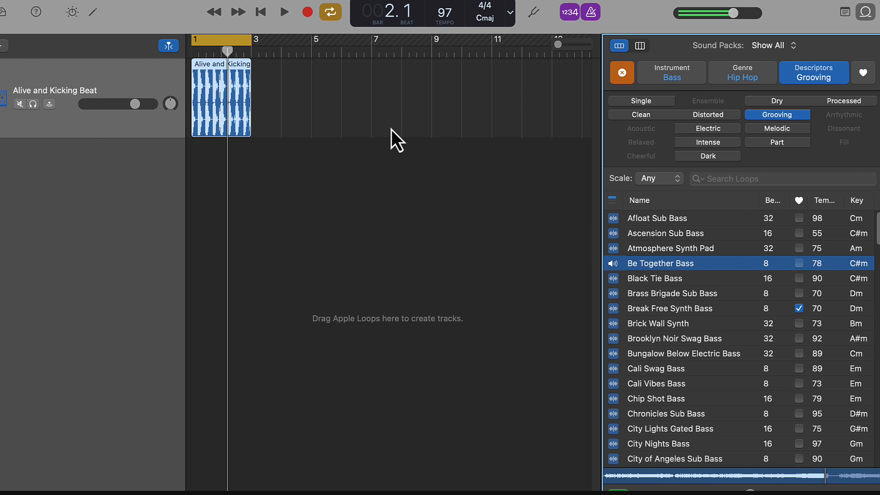
click(284, 13)
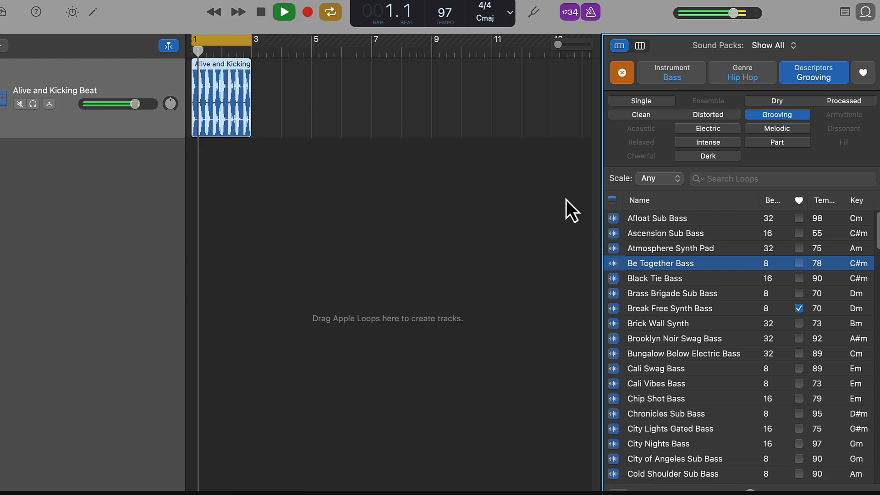
click(637, 268)
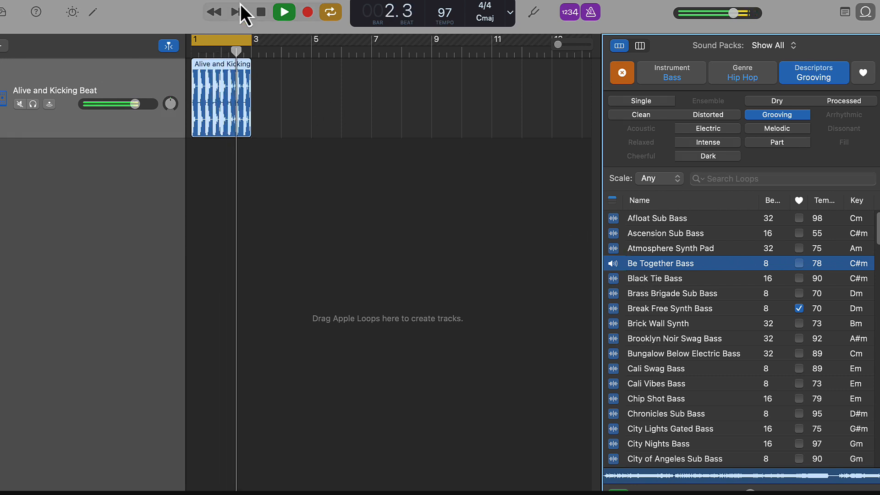
click(257, 13)
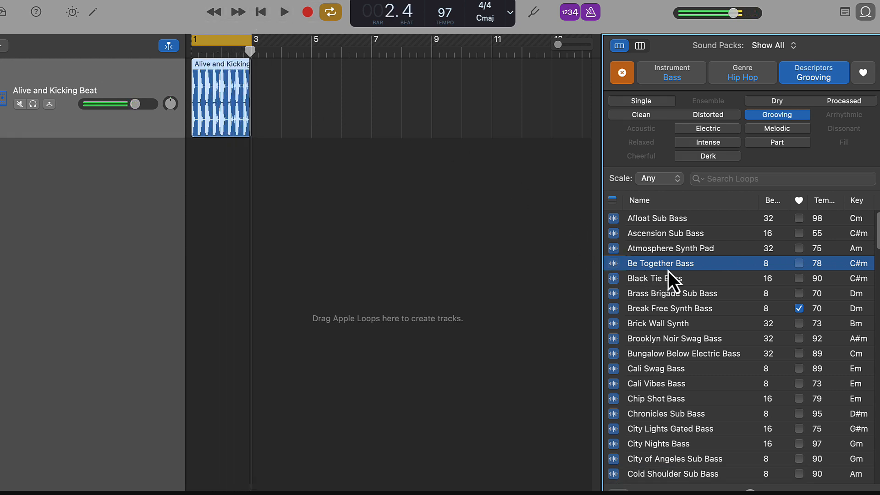
Add the Be Together Bass loop as a new track at bar 1 below the beat and try its region-end handle
drag(669, 268, 189, 222)
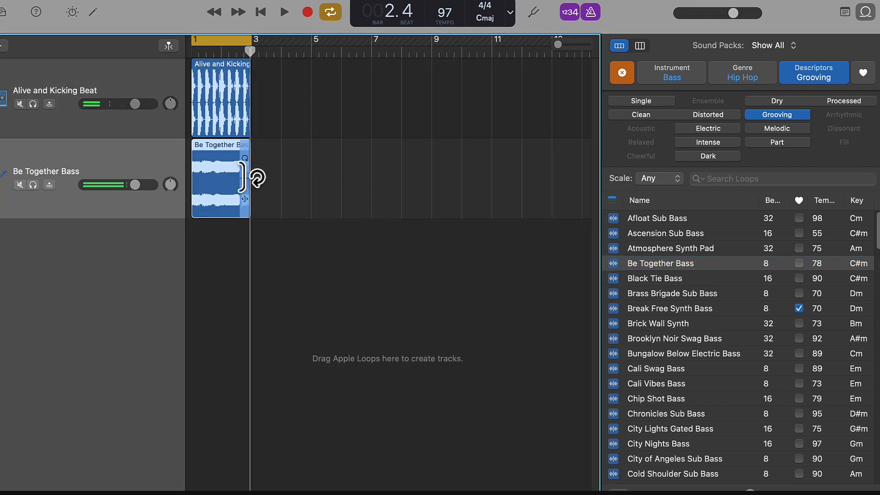
drag(246, 200, 279, 203)
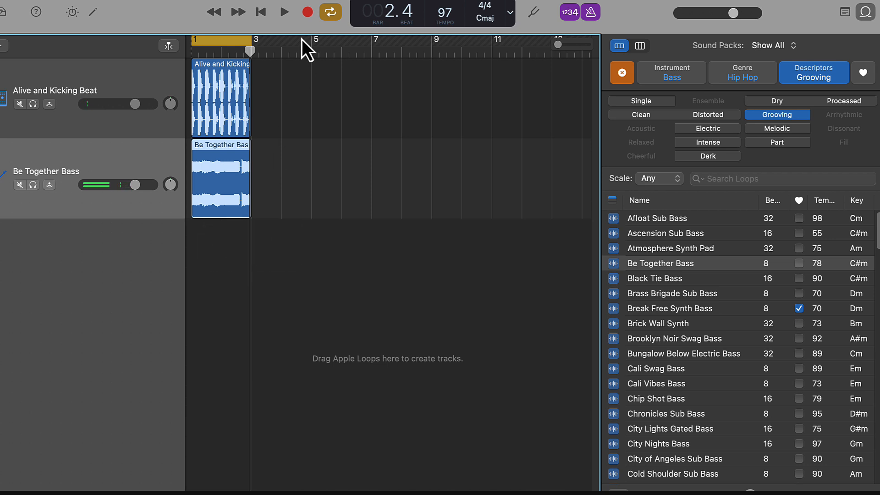
mouse_move(251, 172)
mouse_down()
mouse_move(281, 169)
mouse_move(255, 173)
mouse_up()
Widen the Beats column of the loop list and play the beat and bass tracks together
drag(785, 201, 798, 202)
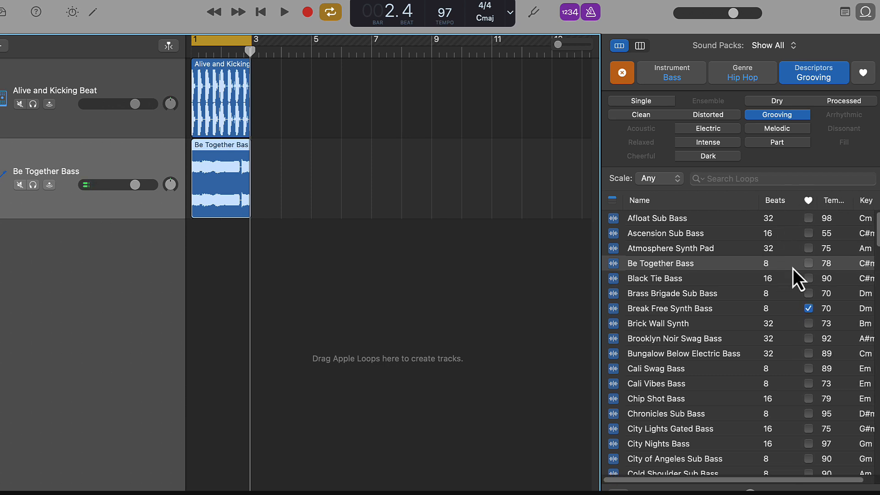
click(284, 14)
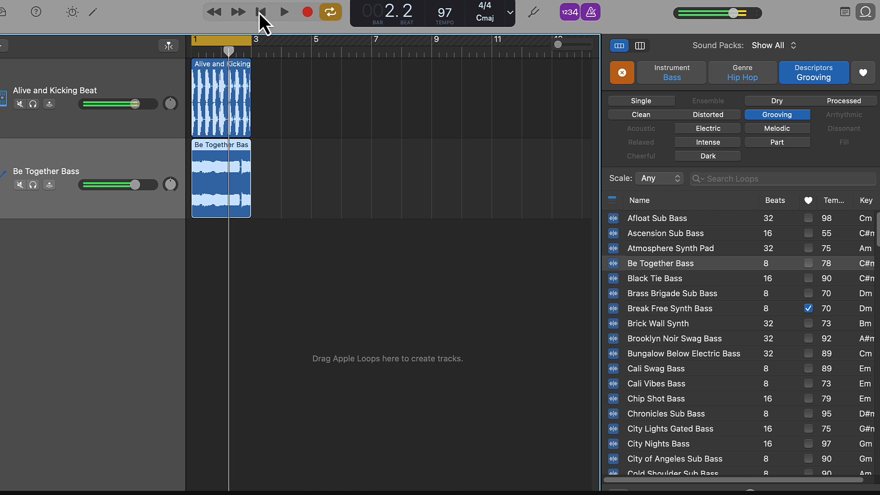
click(260, 13)
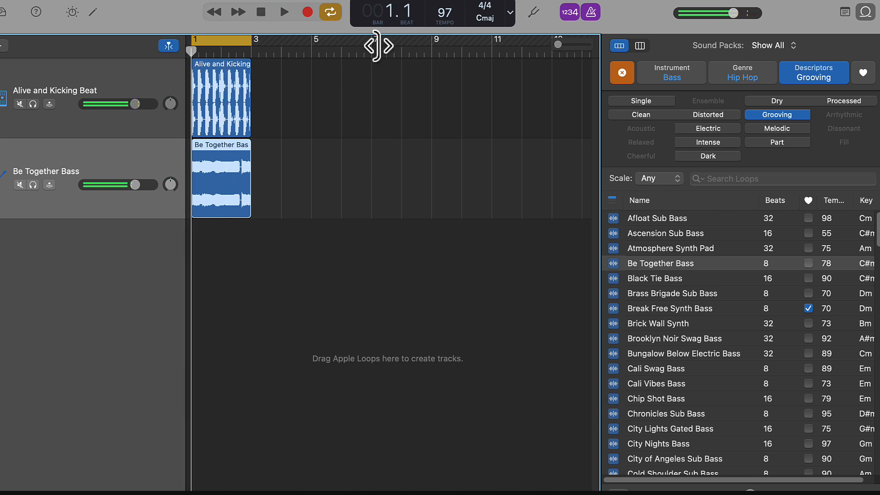
Clear all loop filters, show the instrument categories and search the loops for "horn"
click(621, 73)
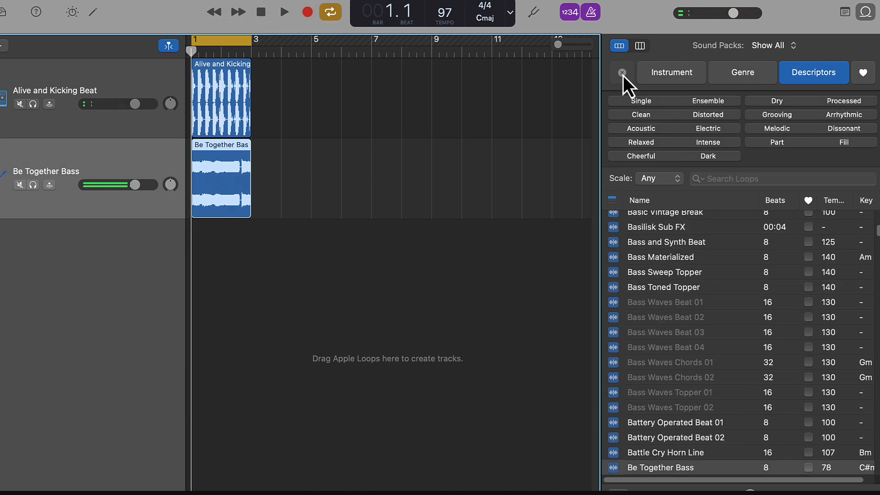
click(650, 76)
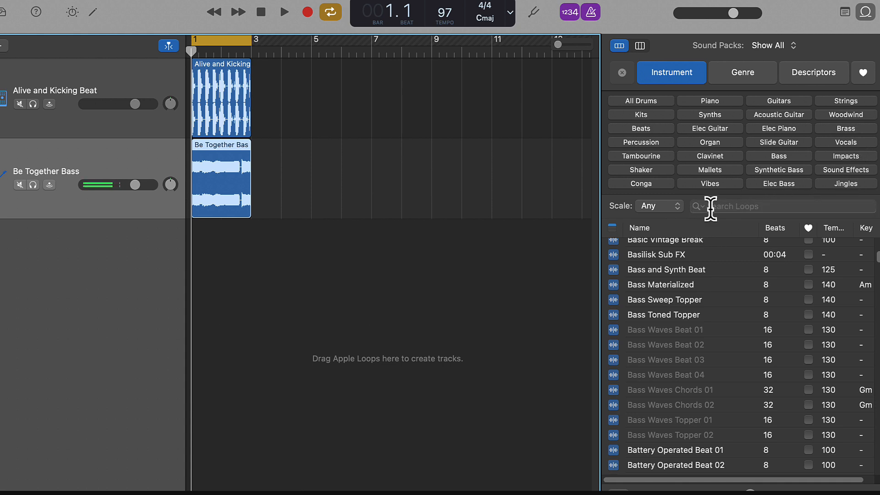
click(710, 207)
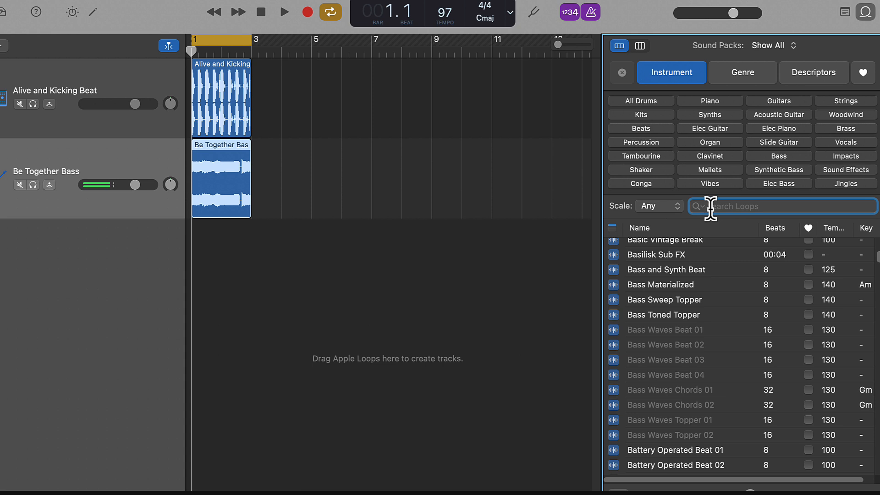
text(horn)
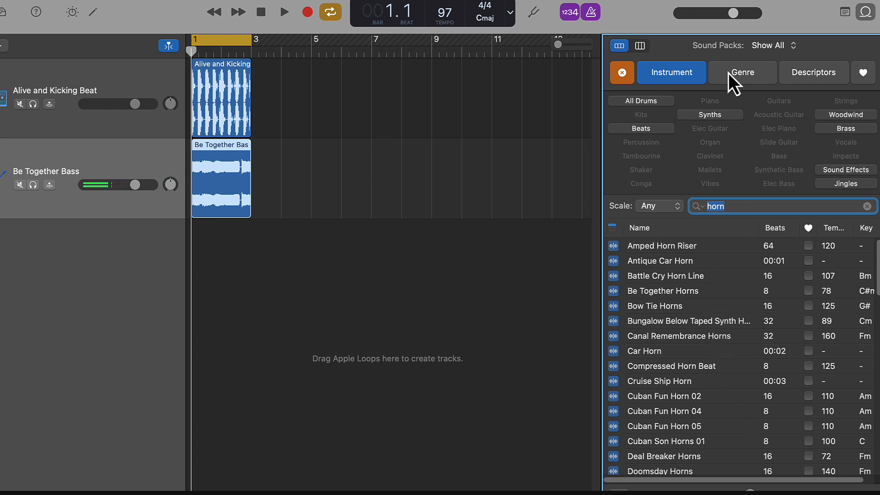
Narrow the horn loops to the Hip Hop genre, switching the filter off and on again to compare the lists
click(750, 81)
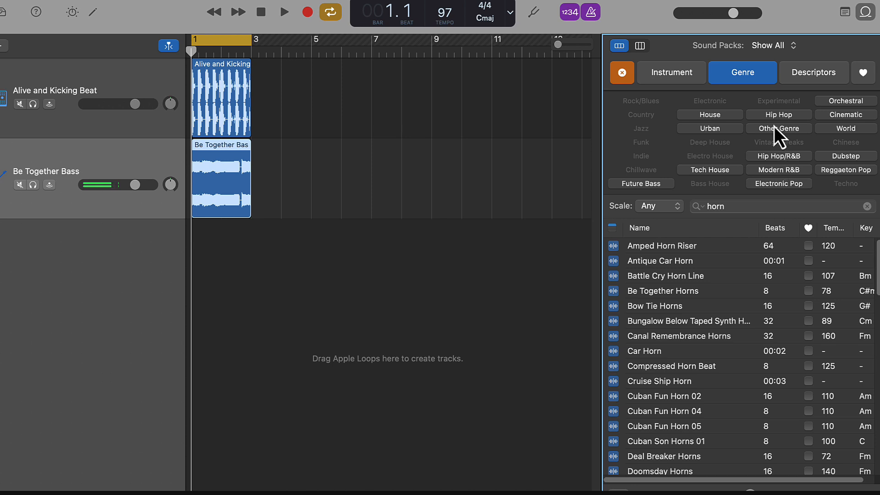
click(774, 119)
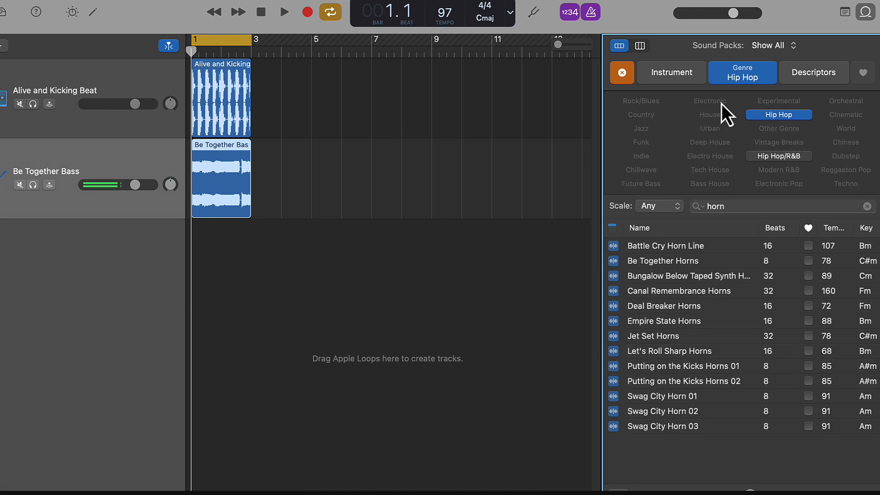
click(791, 115)
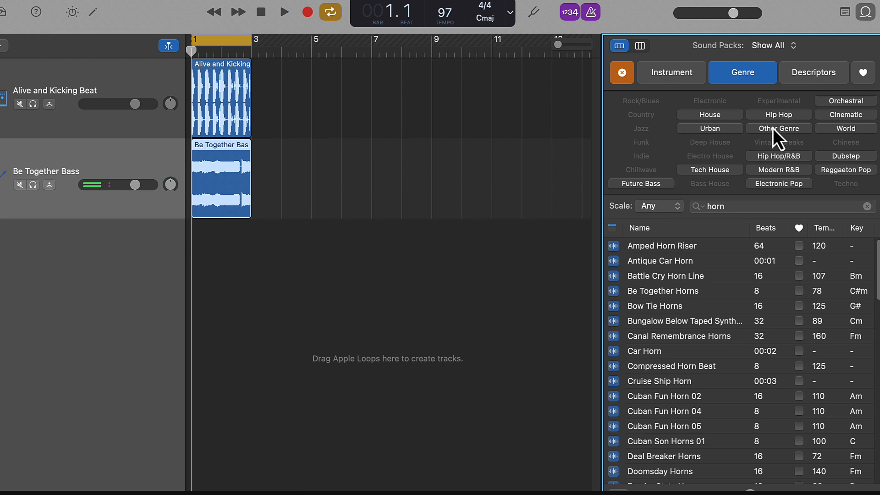
click(782, 118)
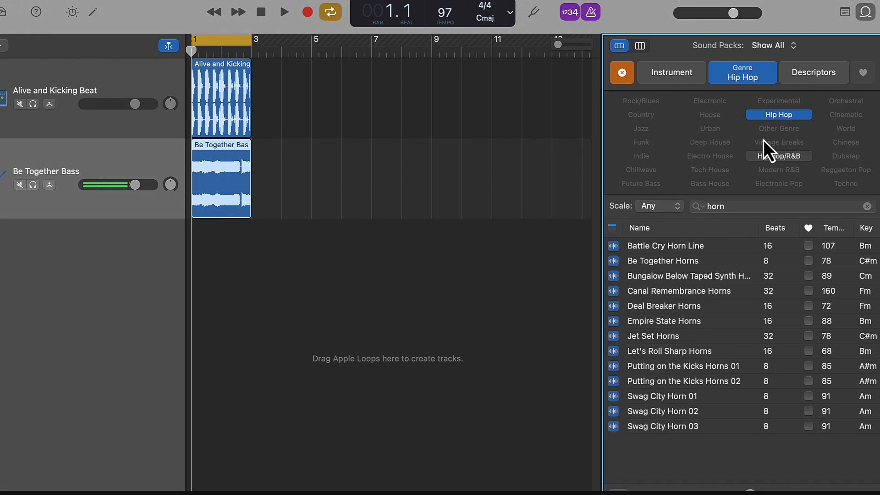
Preview the Battle Cry Horn Line, Be Together Horns, Bungalow Below Taped Synth and Jet Set Horns loops
click(683, 246)
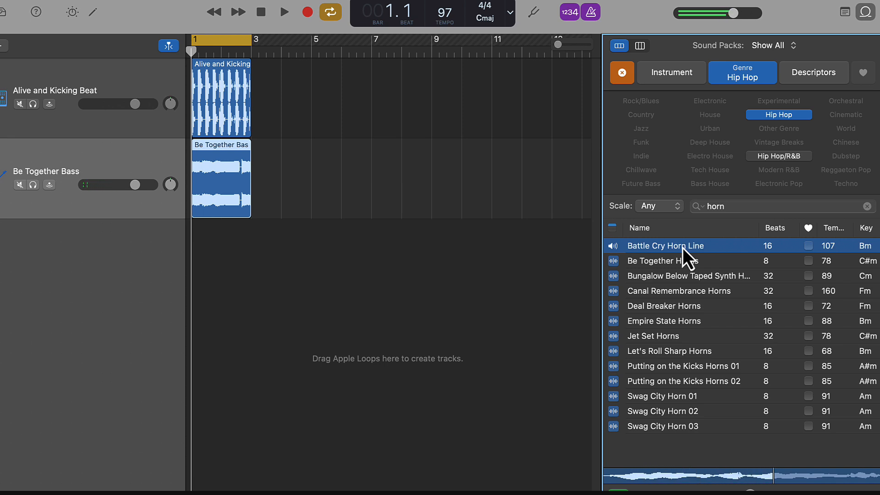
click(663, 259)
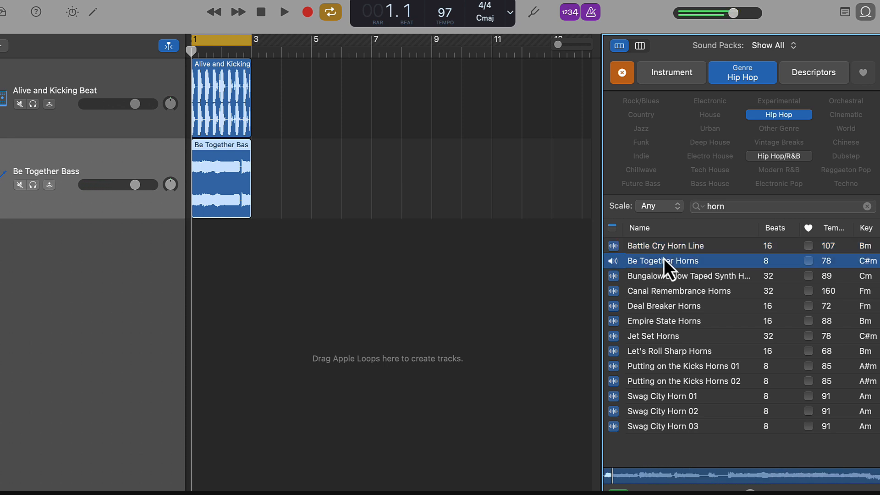
click(637, 277)
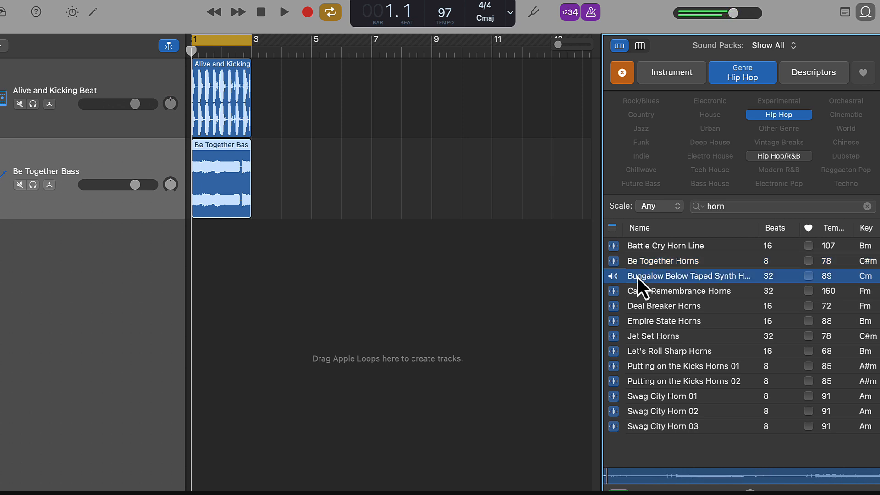
click(643, 334)
Preview the Be Together Horns loop alone and against the playing beat and bass tracks
click(674, 262)
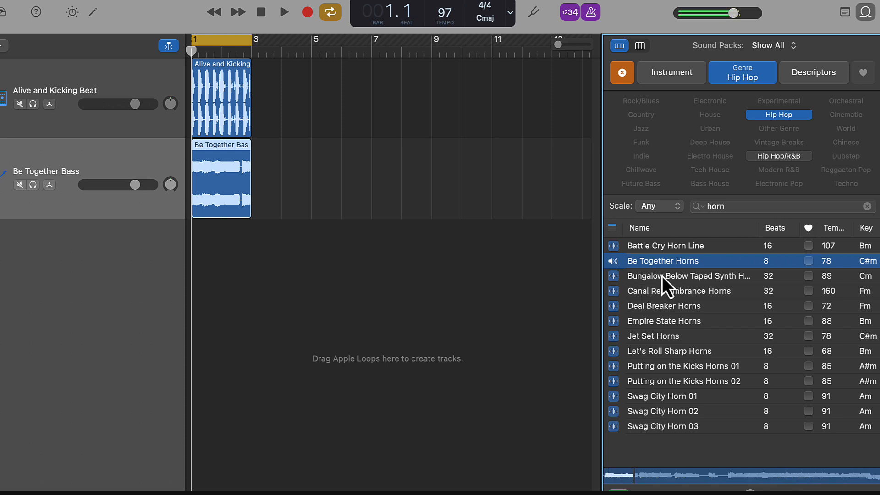
key(space)
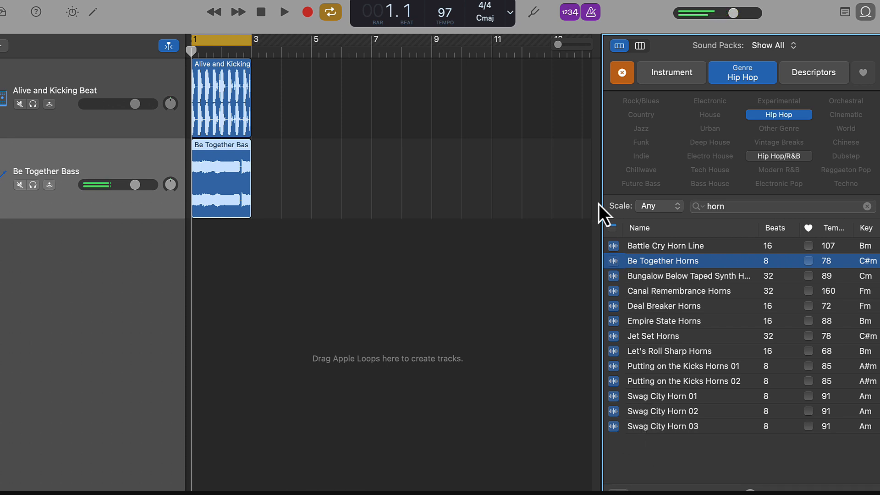
click(280, 15)
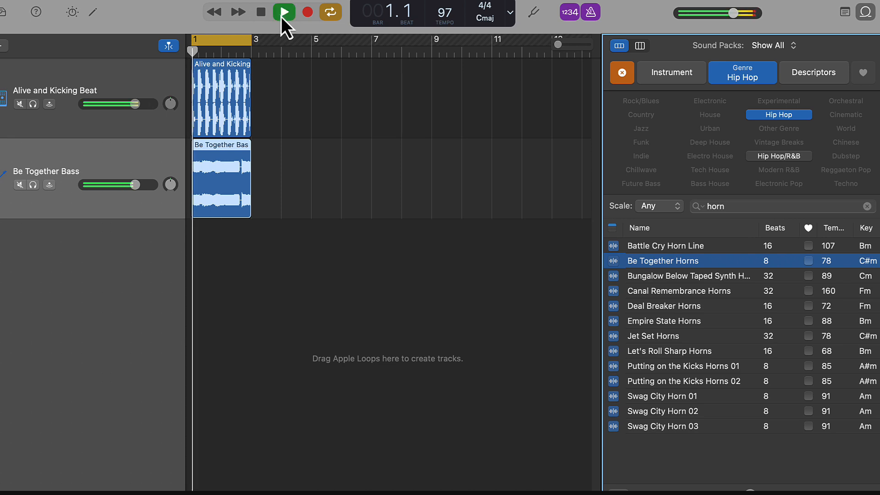
click(663, 267)
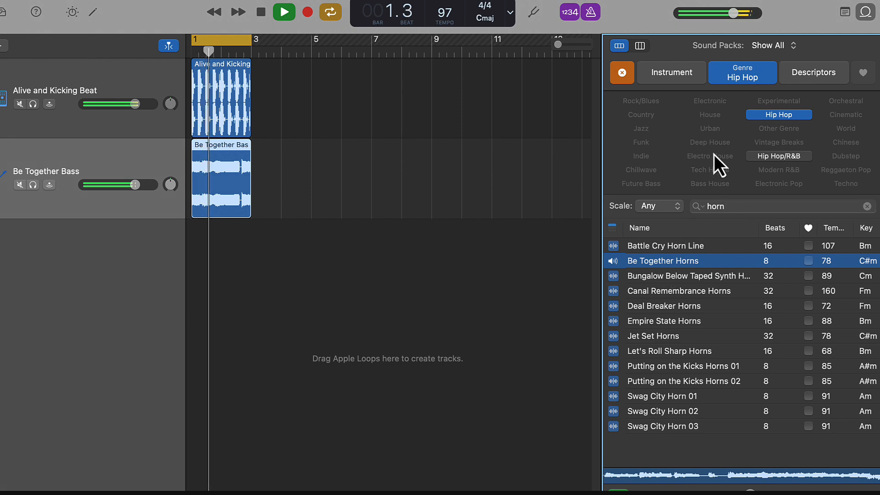
click(263, 17)
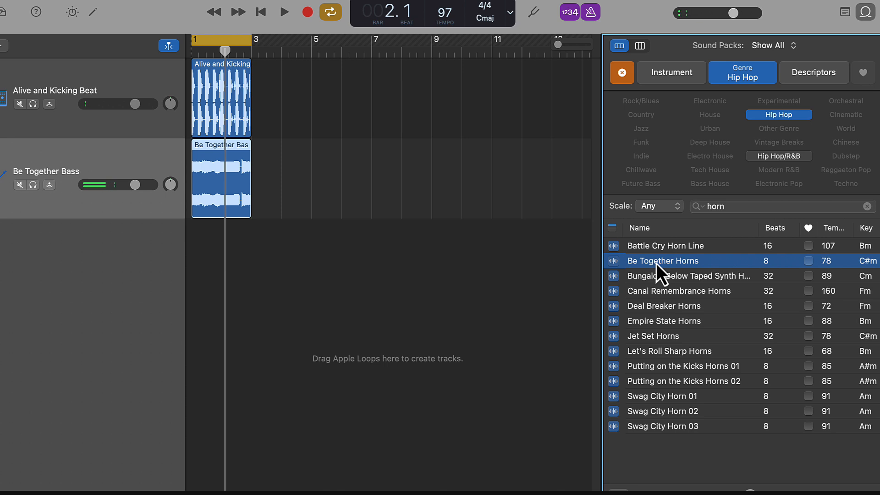
Add the Be Together Horns loop as a new track at bar 1 and play all three tracks together
drag(656, 263, 186, 273)
click(284, 13)
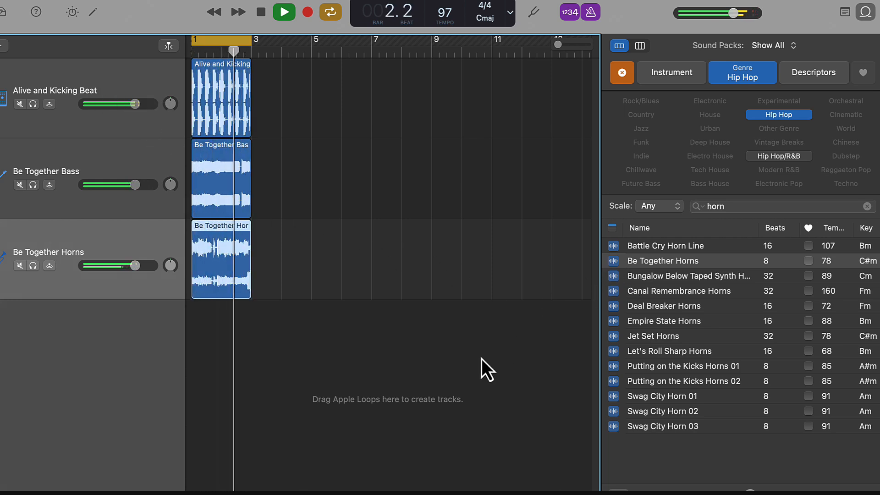
click(260, 13)
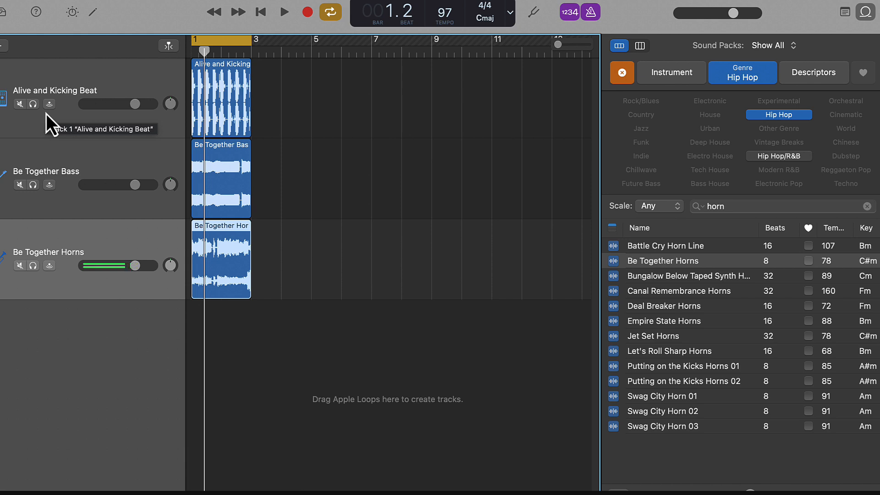
Play the tracks while switching the beat's mute on and off, and mute the horns to compare the layers
click(284, 12)
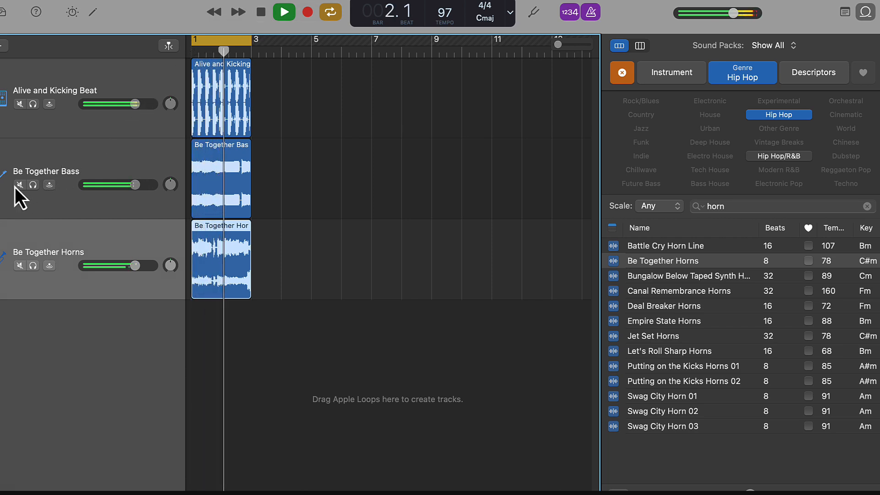
click(20, 107)
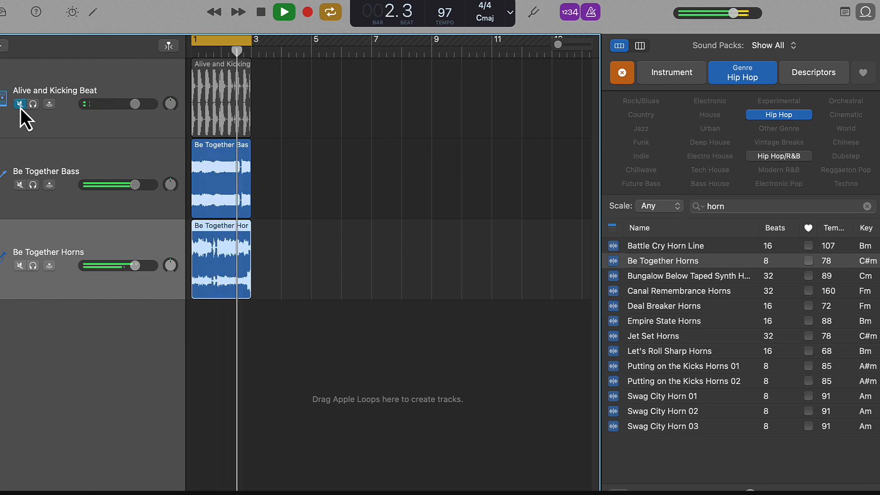
click(21, 105)
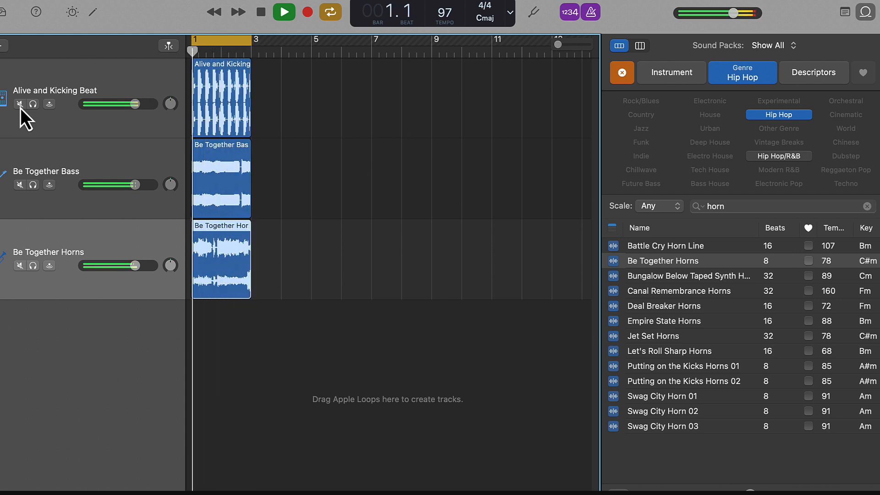
click(20, 108)
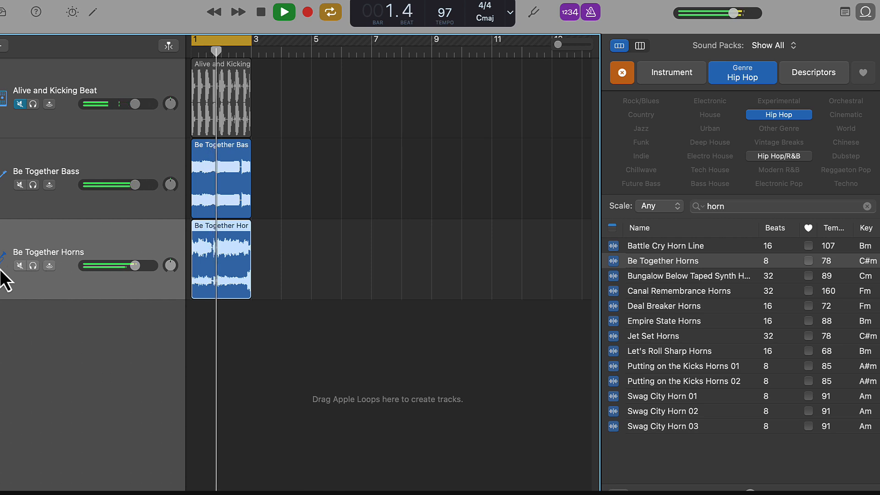
click(16, 267)
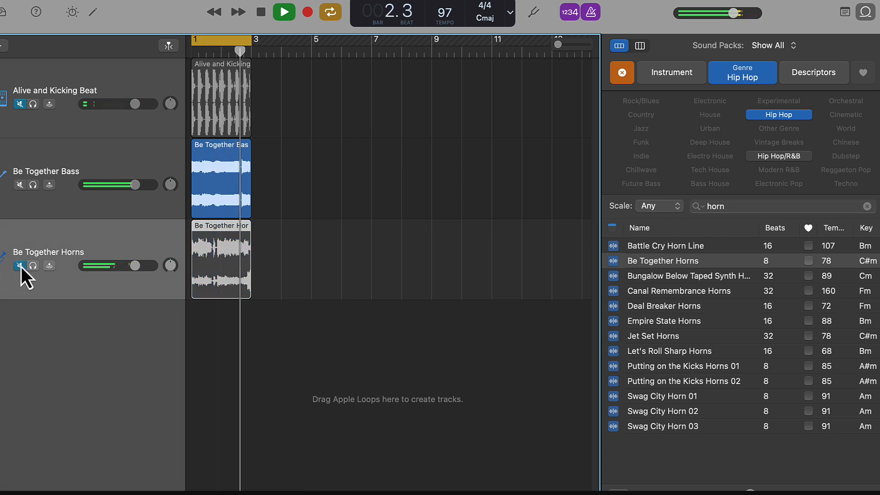
click(19, 104)
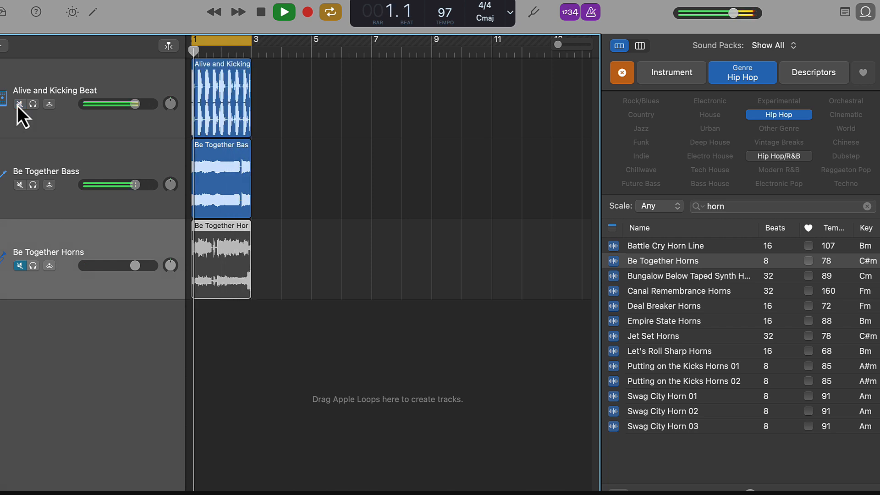
Toggle the horns track's mute during playback to hear its effect, leave it unmuted and return the playhead to the start
click(19, 266)
click(20, 266)
click(20, 267)
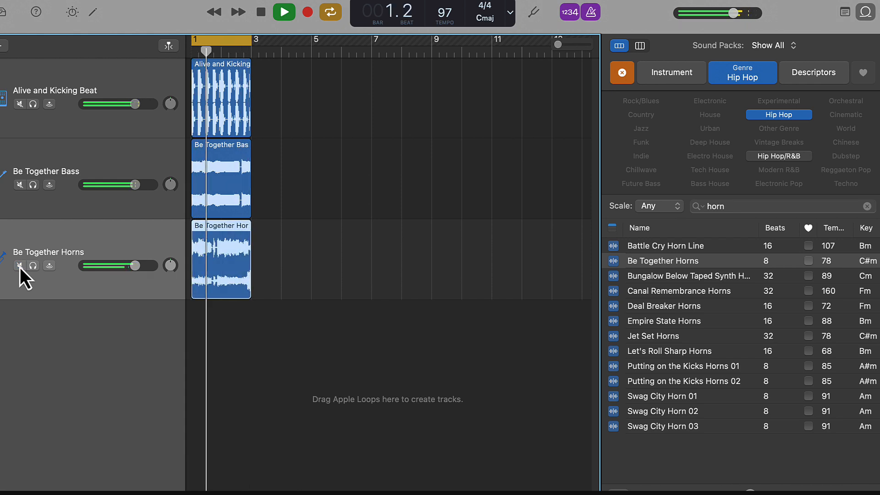
click(20, 266)
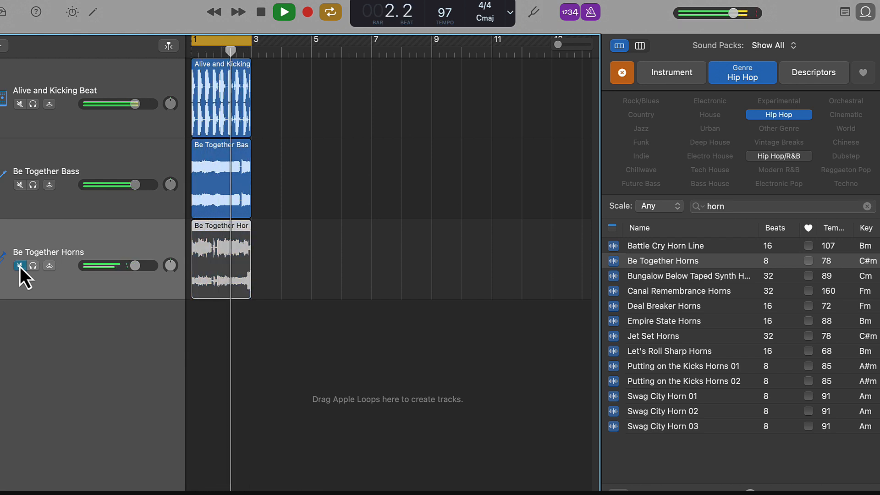
click(20, 267)
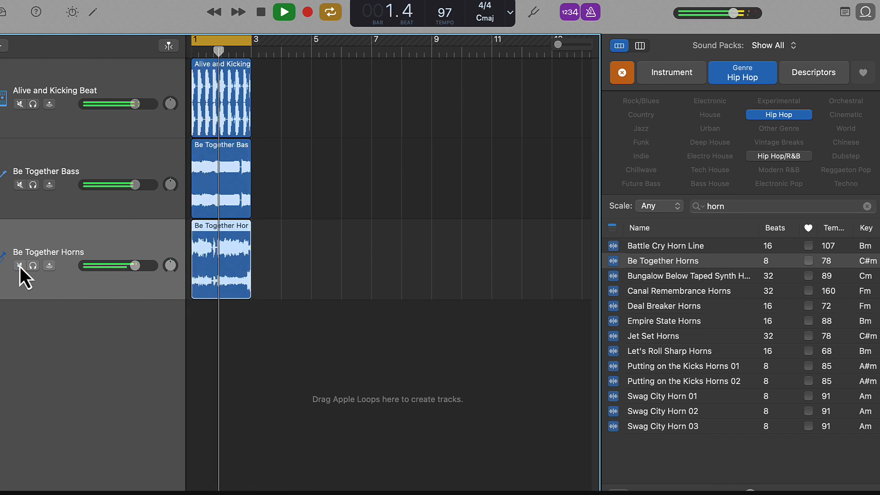
click(19, 266)
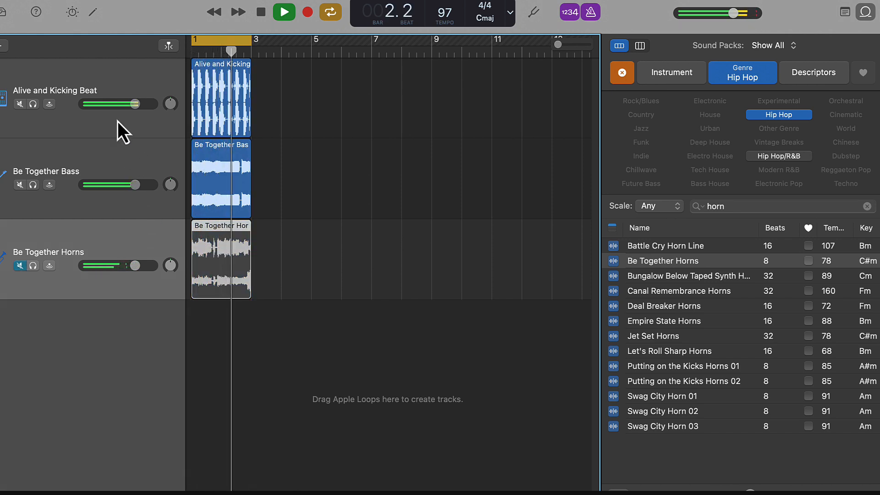
click(21, 267)
click(259, 14)
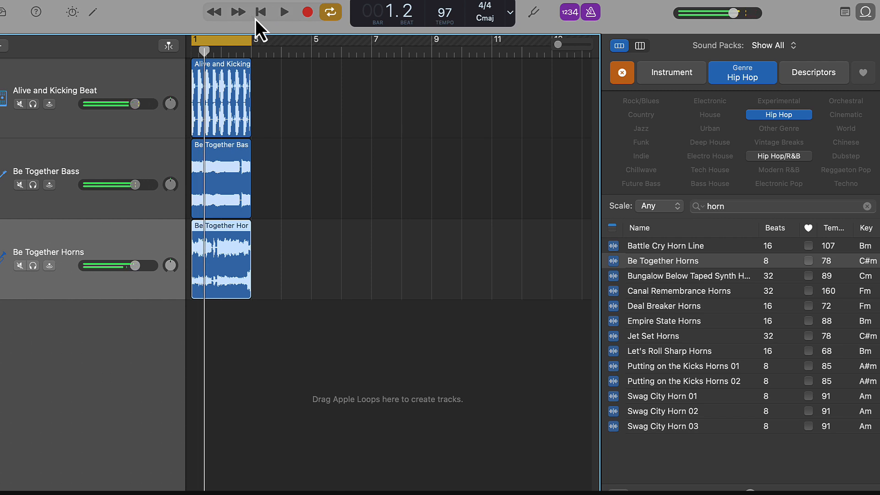
click(257, 16)
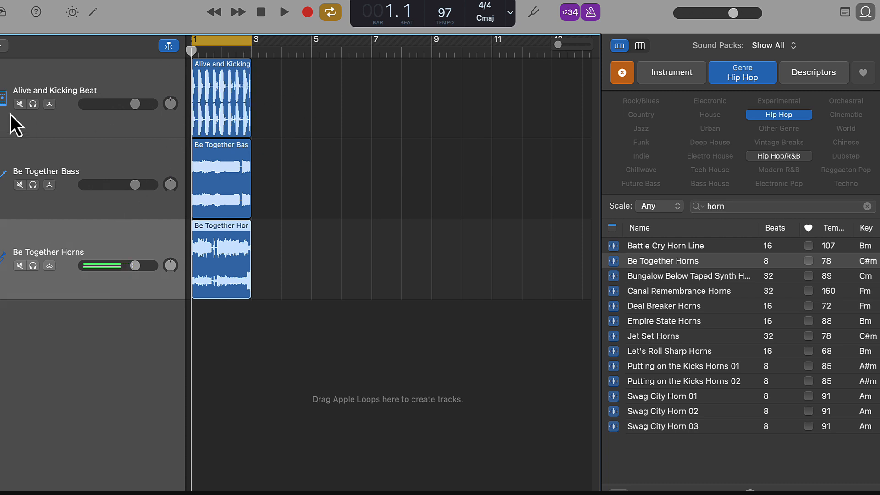
Mute the beat and horns tracks and play the bass on its own
click(20, 104)
click(19, 265)
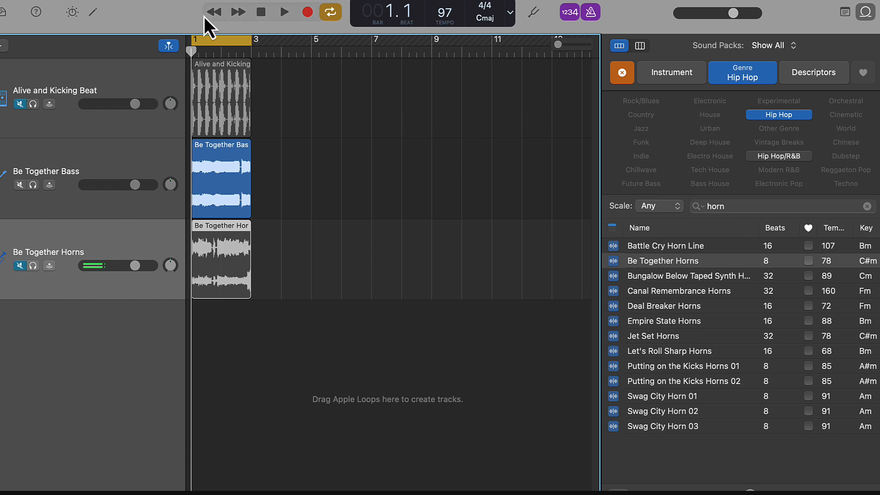
click(286, 14)
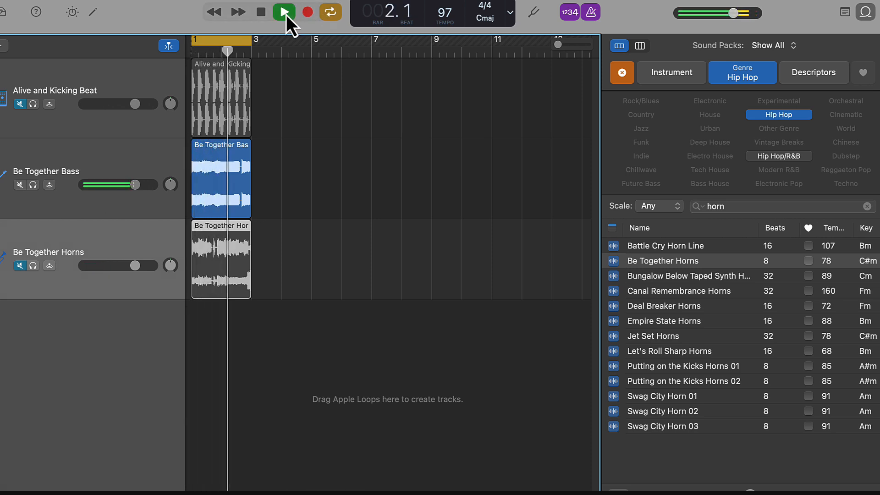
click(263, 13)
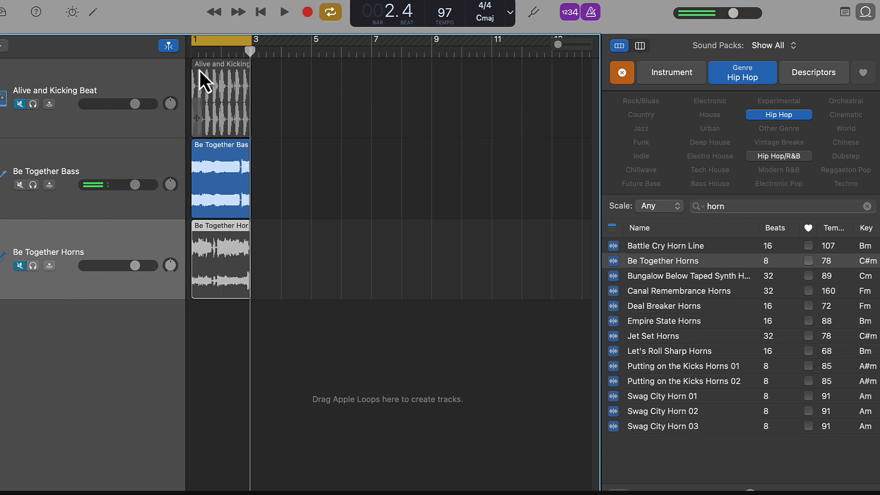
Move the beat and horns regions to start at bar 3 and unmute both tracks
drag(199, 67, 257, 74)
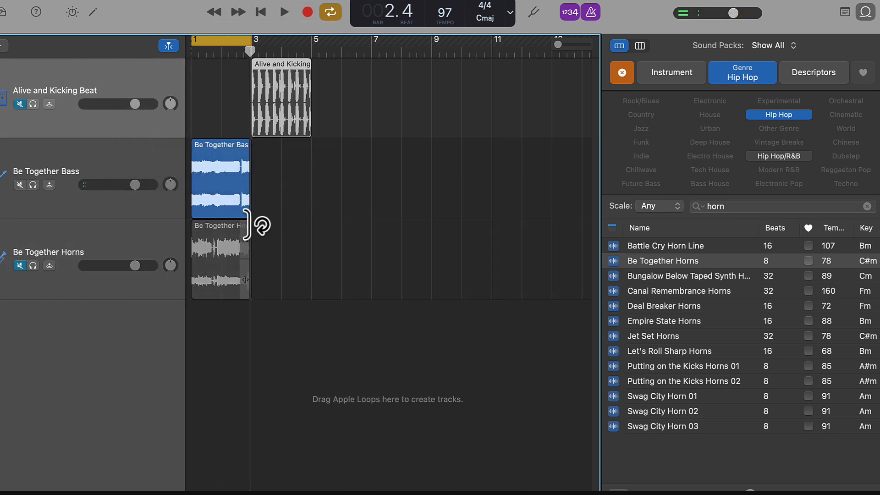
drag(220, 230, 277, 228)
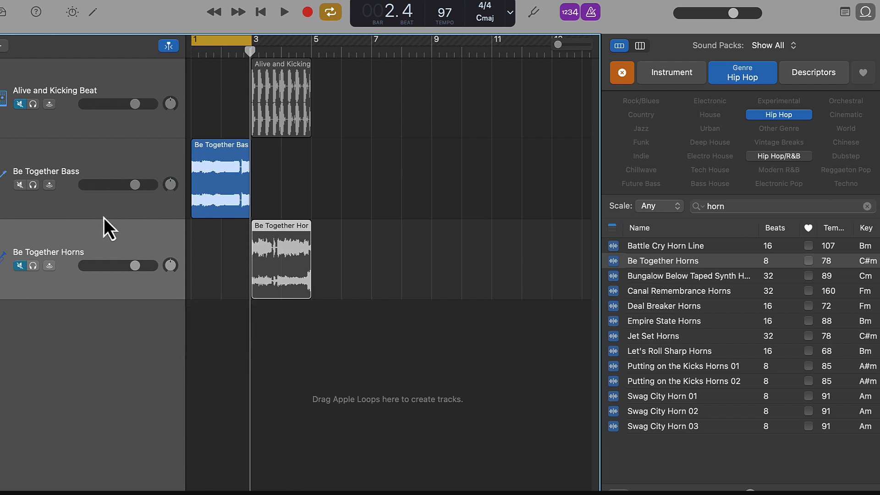
click(21, 268)
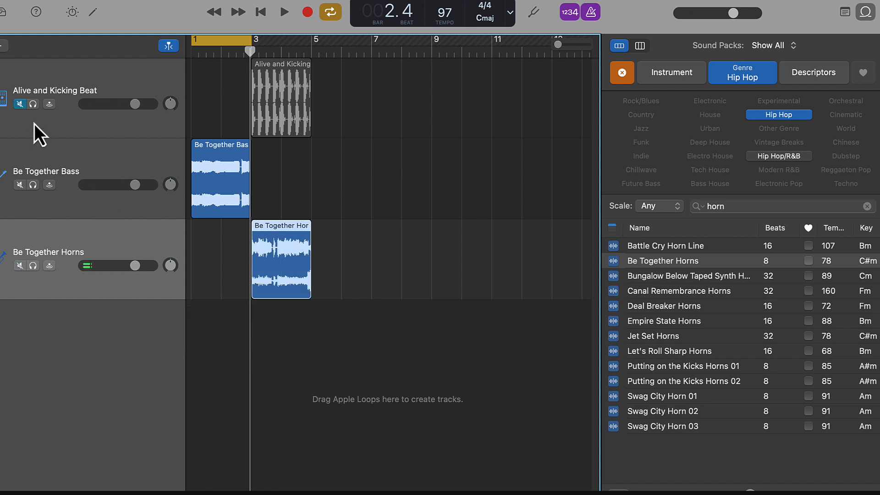
click(26, 105)
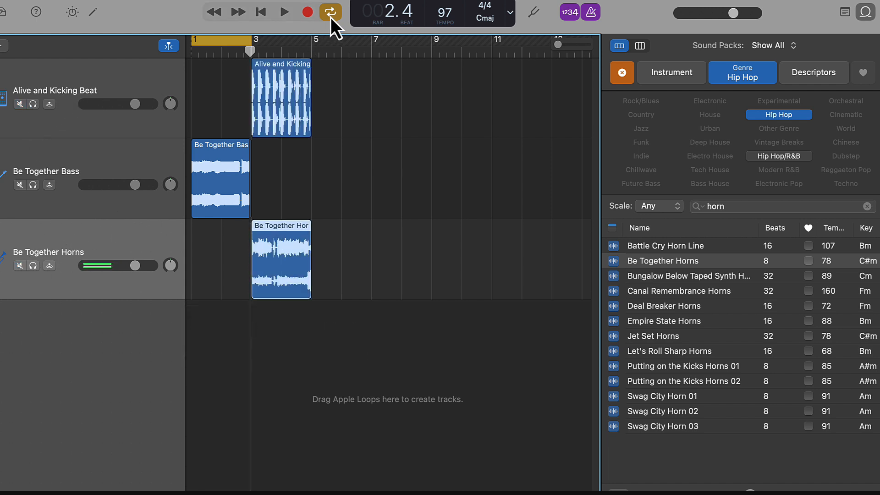
Play from the start with cycling off and loop the bass region out to bar 5, then return to the start
click(263, 16)
click(283, 18)
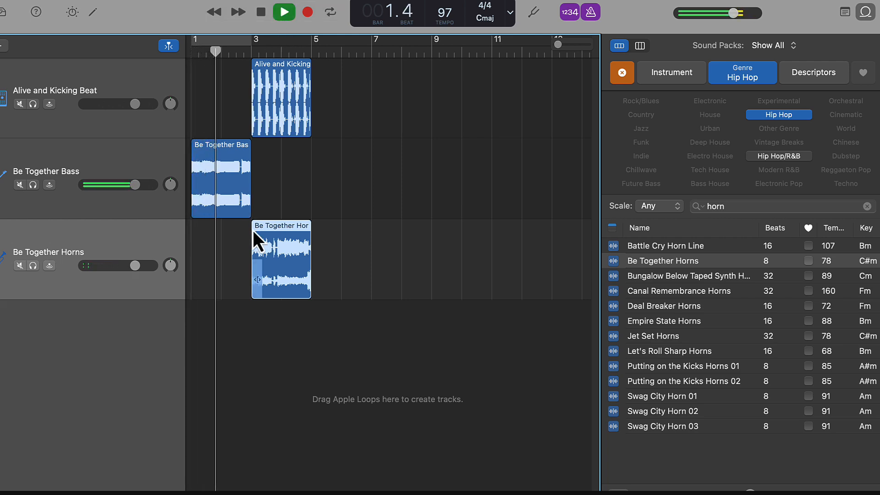
drag(251, 161, 303, 163)
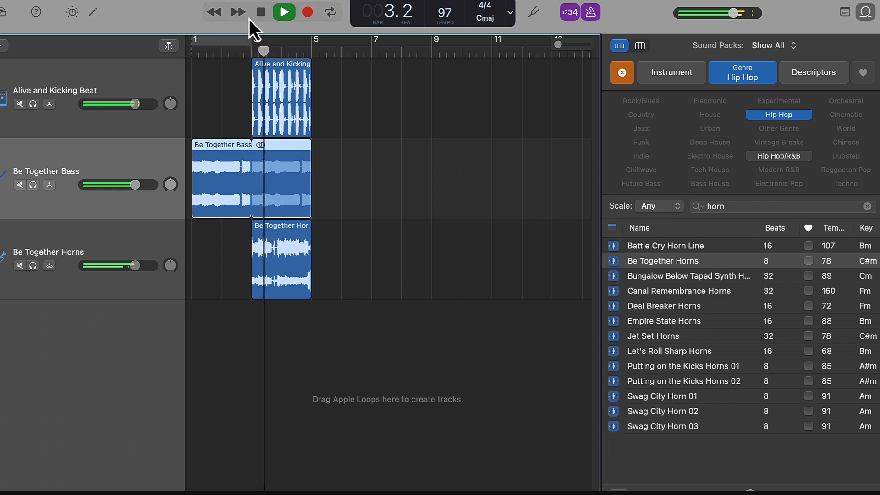
click(262, 13)
click(262, 13)
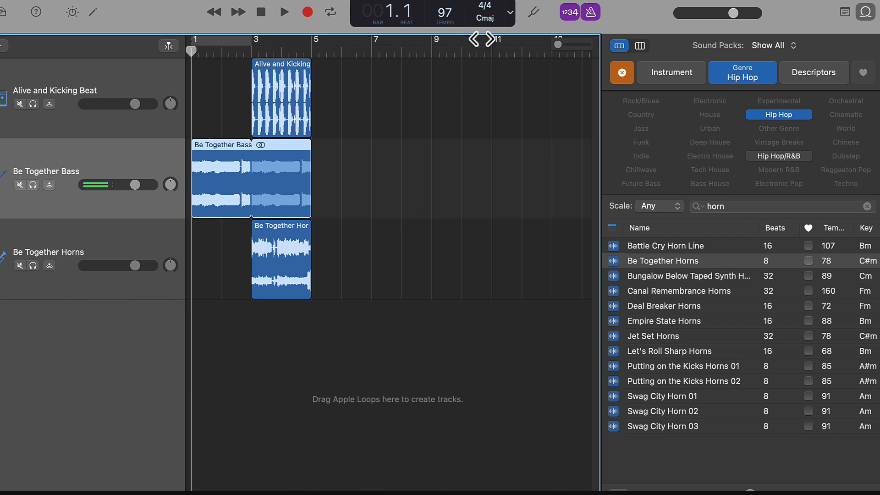
click(563, 0)
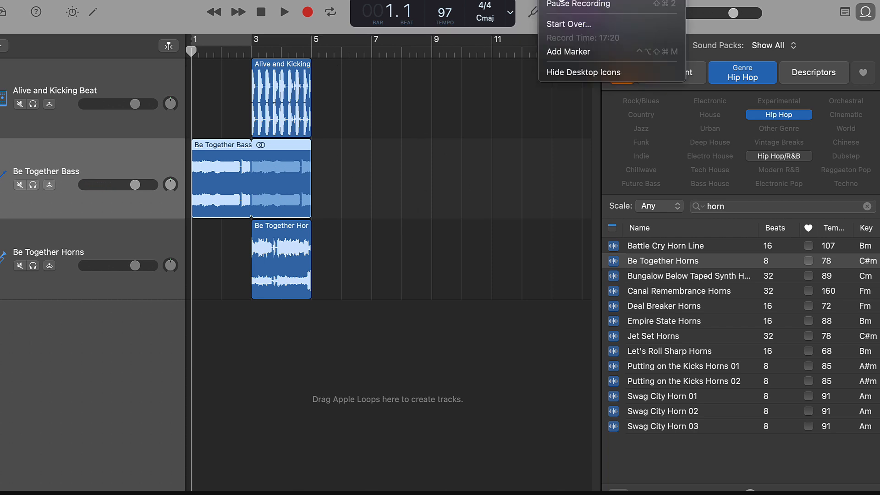
click(552, 3)
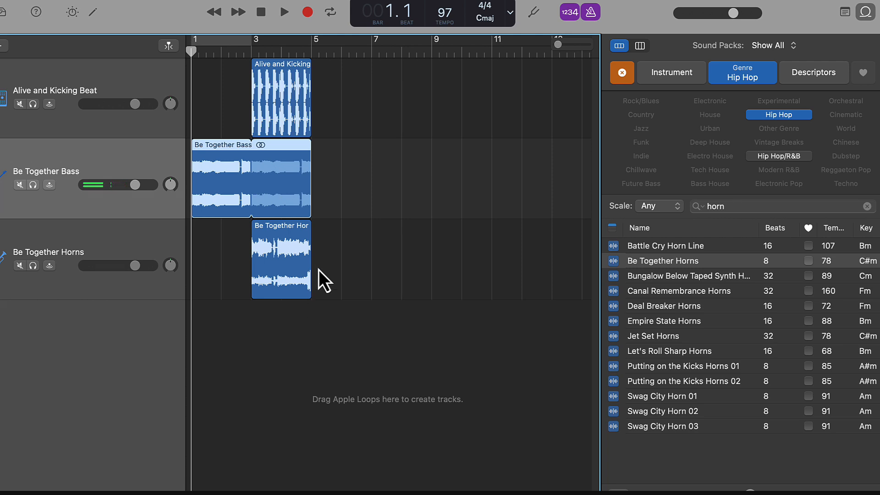
Play the bass intro briefly, then loop the beat and horns regions out to bar 11
click(285, 18)
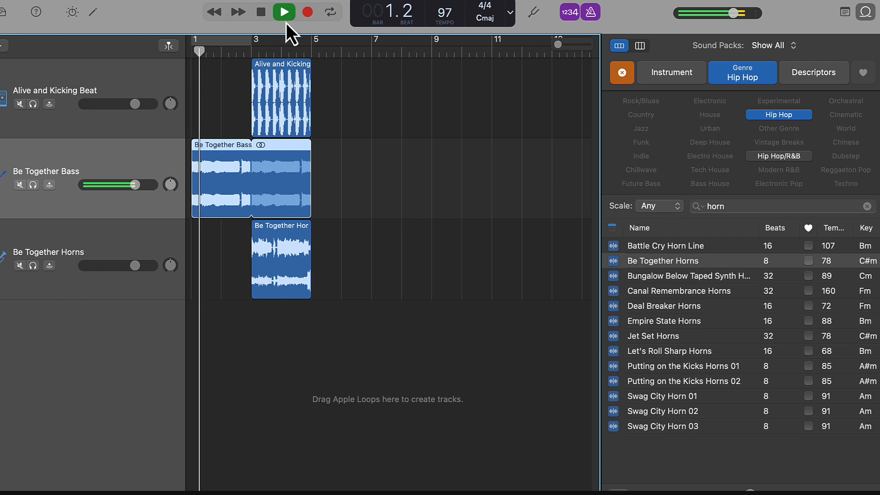
key(space)
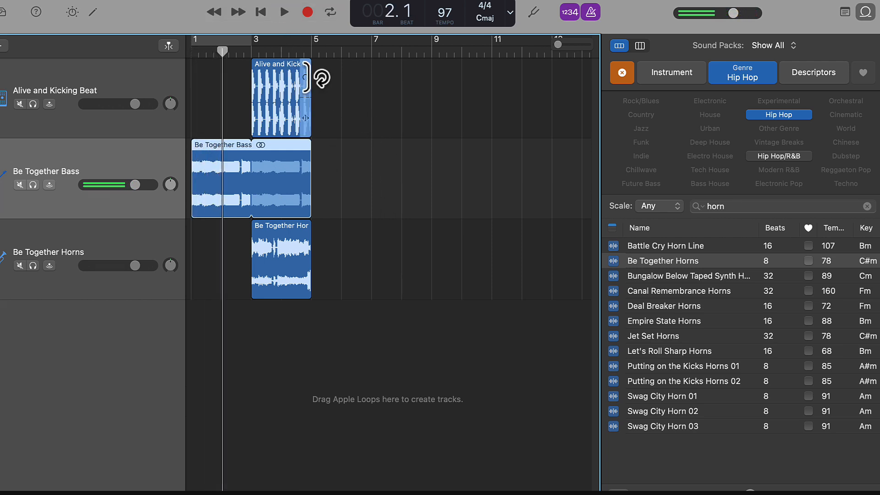
drag(320, 78, 501, 109)
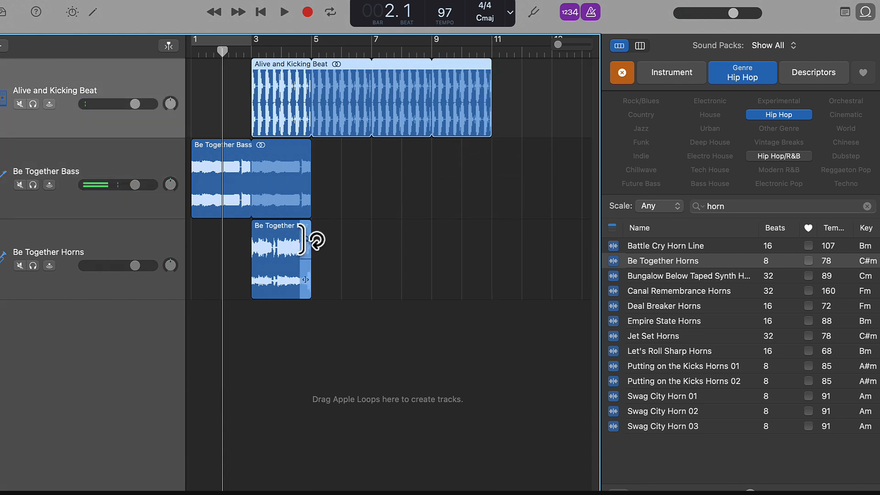
drag(306, 240, 495, 254)
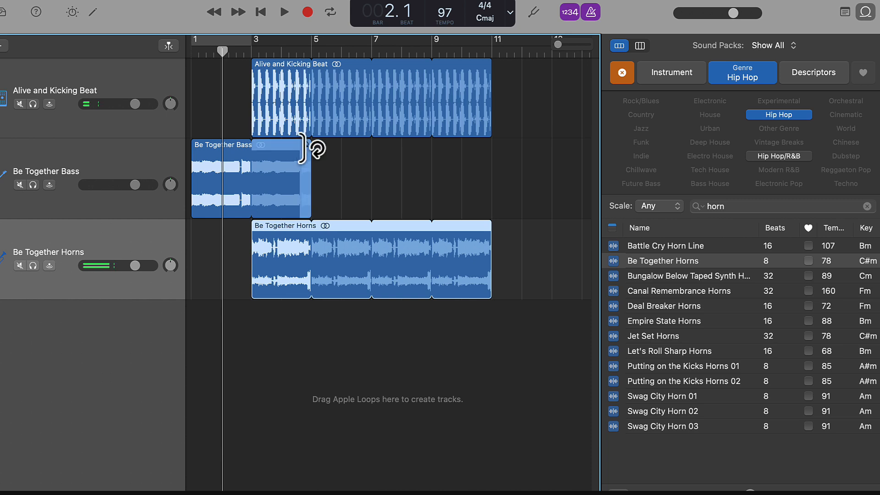
Loop the bass region out to bar 11 and audition the opening with the beat region moved to start at bar 5
drag(309, 145, 499, 186)
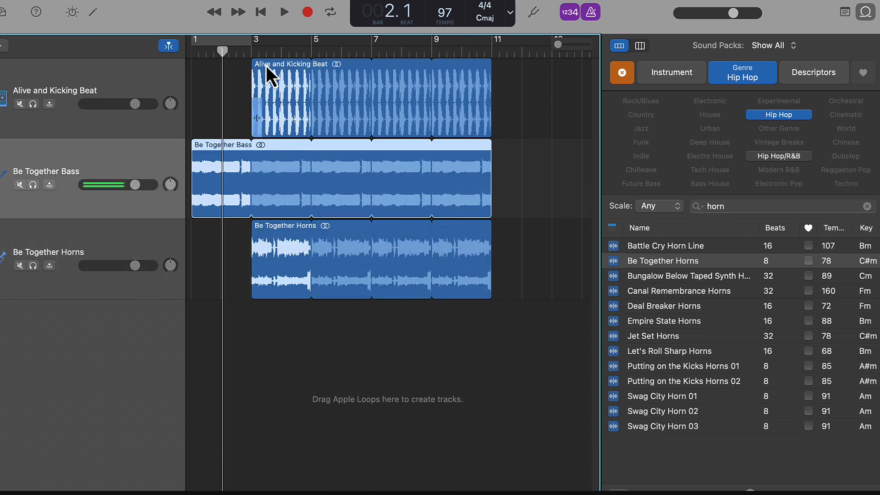
drag(266, 65, 325, 83)
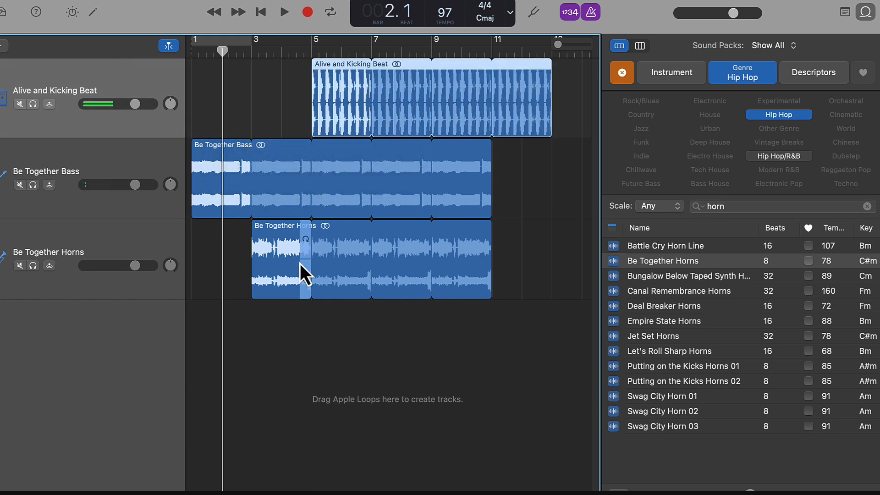
click(263, 18)
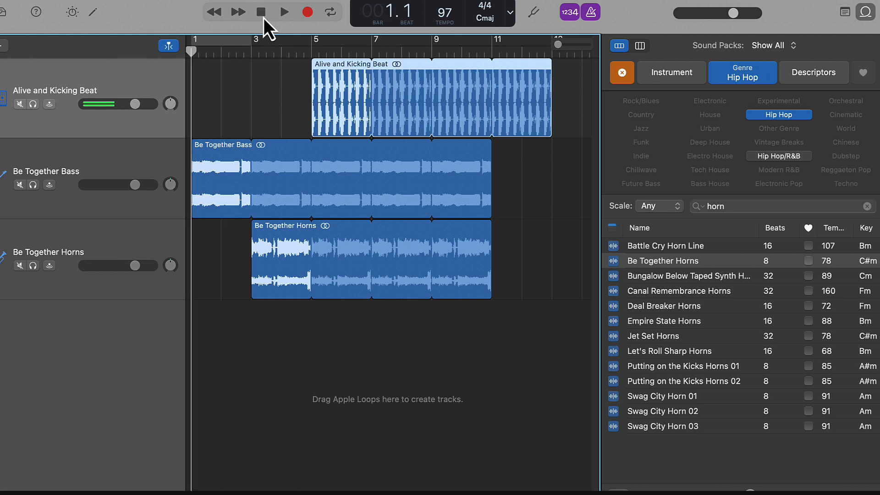
click(285, 14)
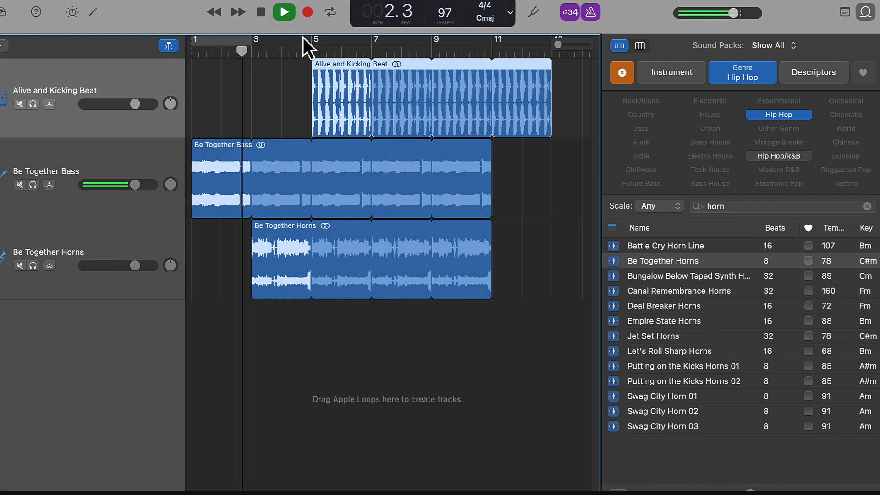
key(space)
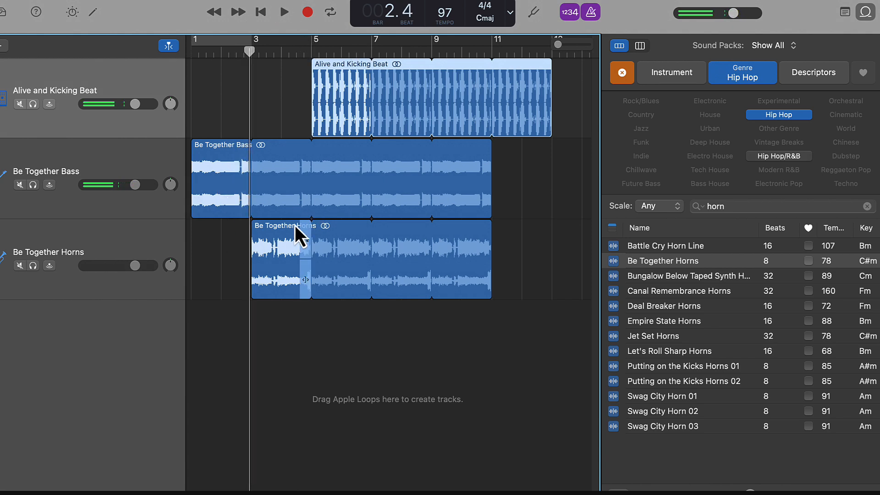
Move the horns region to start at bar 5 and the beat region to bar 7, and play the arrangement from the start
drag(277, 228, 342, 239)
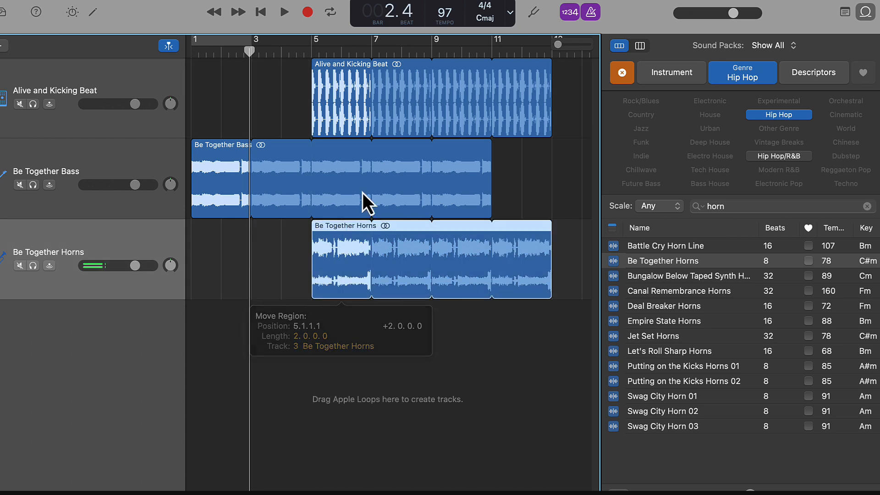
drag(347, 68, 408, 69)
key(Return)
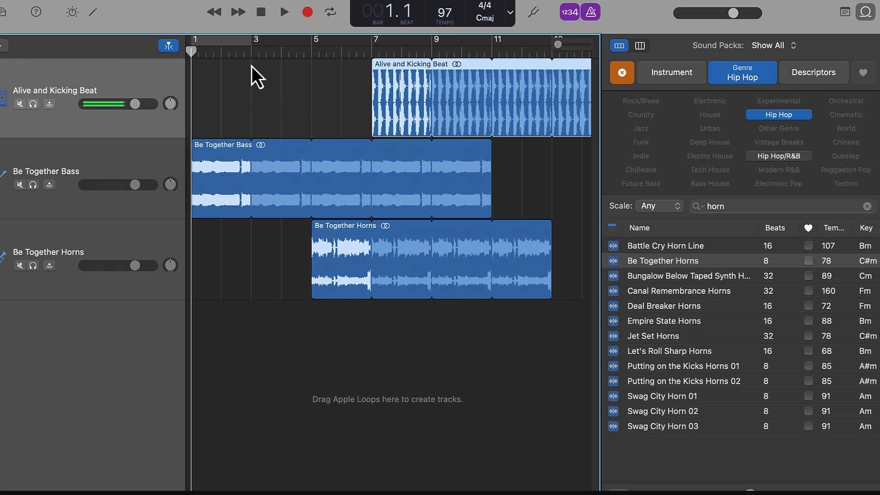
key(space)
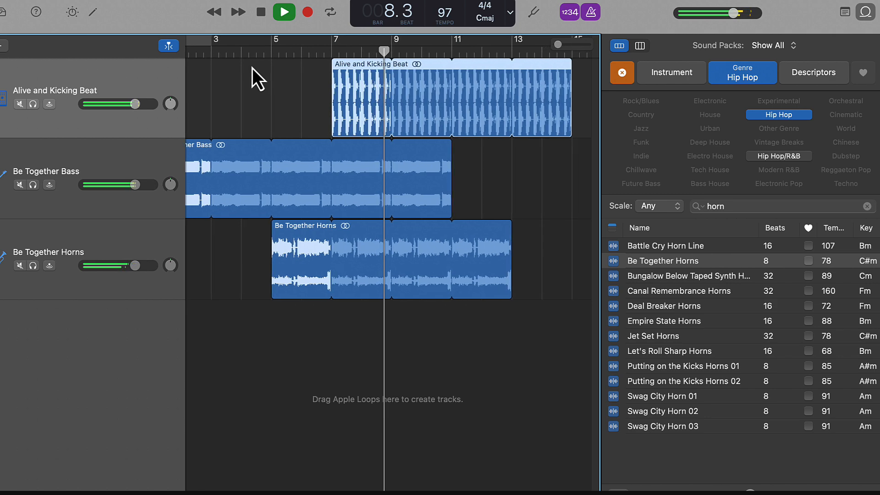
key(space)
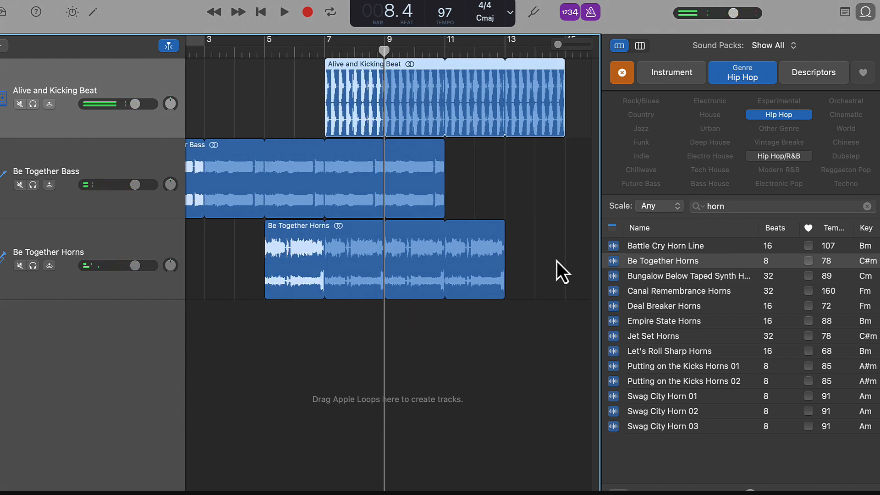
Extend the bass and horns loops to bar 15 and resume playback to hear all three tracks together
drag(455, 172, 567, 173)
drag(503, 238, 565, 243)
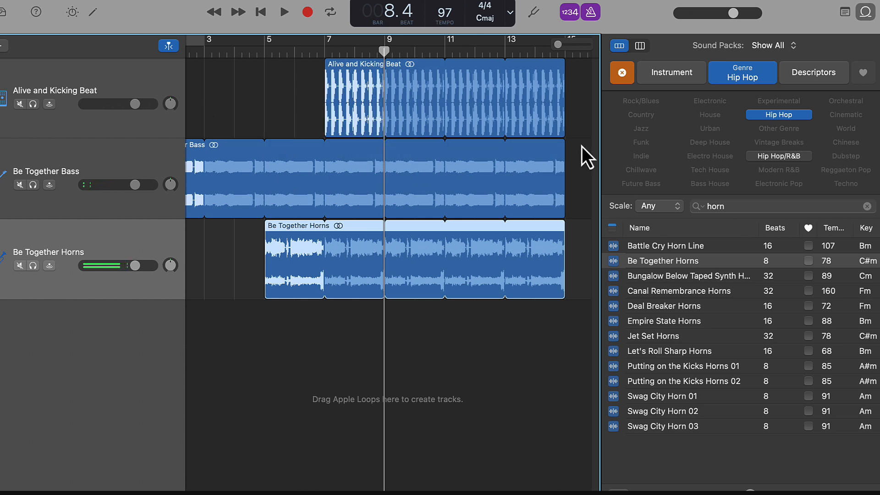
key(space)
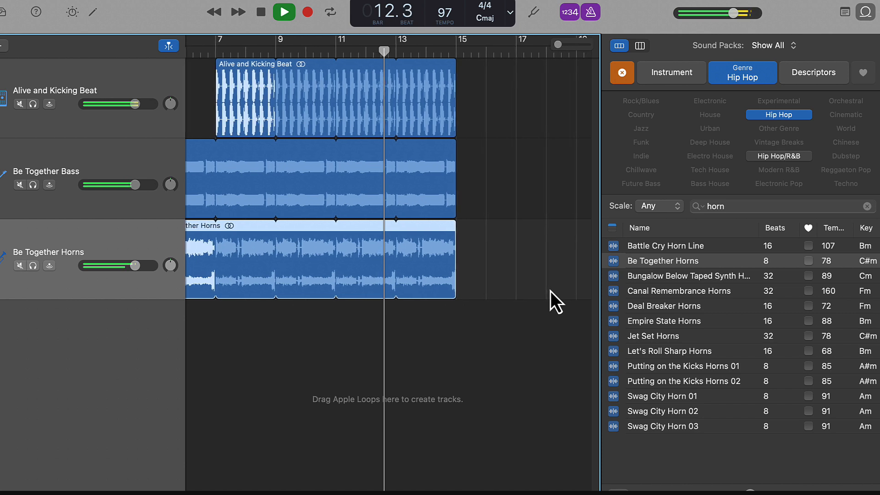
key(space)
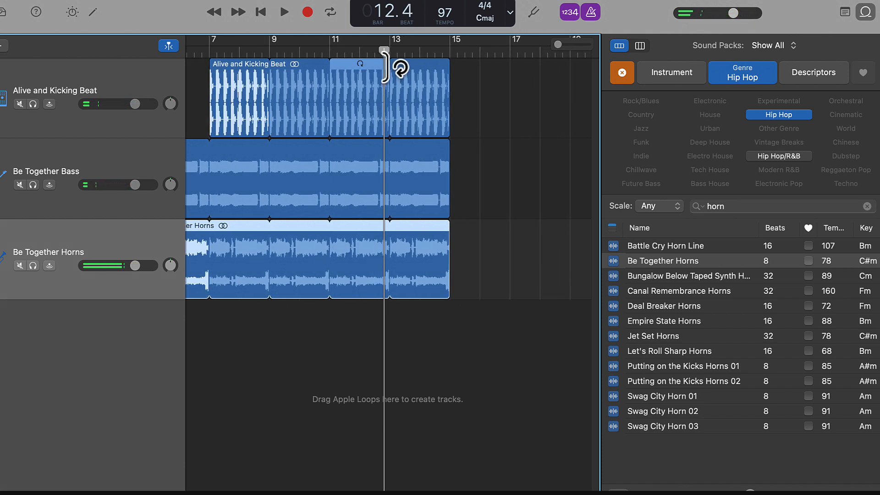
Shorten the beat and bass loops to end at bar 13 and extend the horns loop to bar 17
drag(385, 66, 399, 69)
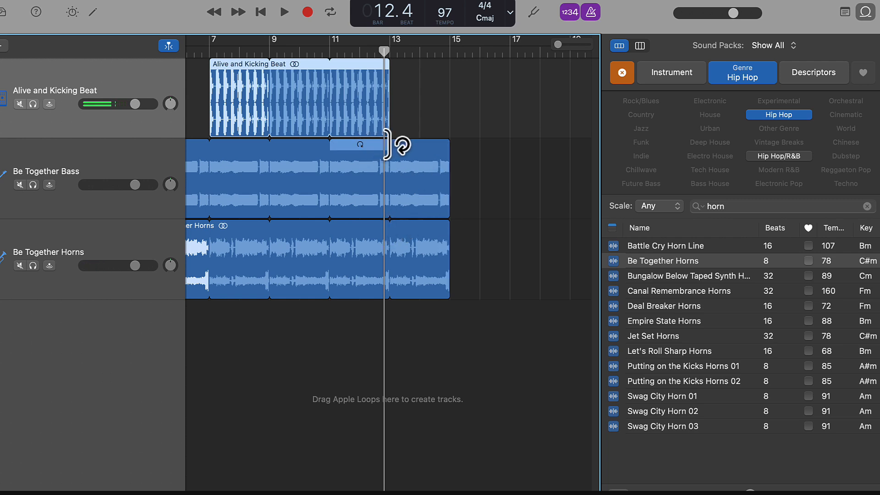
drag(386, 144, 387, 144)
drag(451, 227, 499, 245)
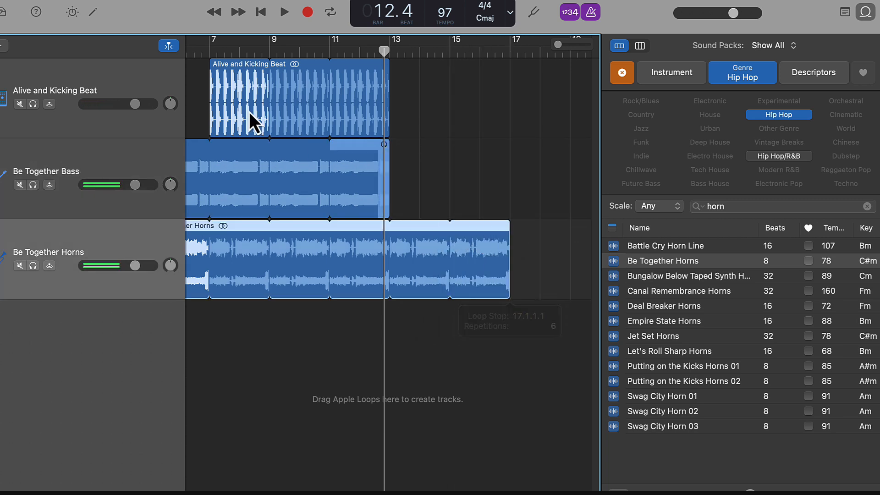
Copy the looped beat region and paste it at bar 17 on the Alive and Kicking Beat track
right_click(227, 73)
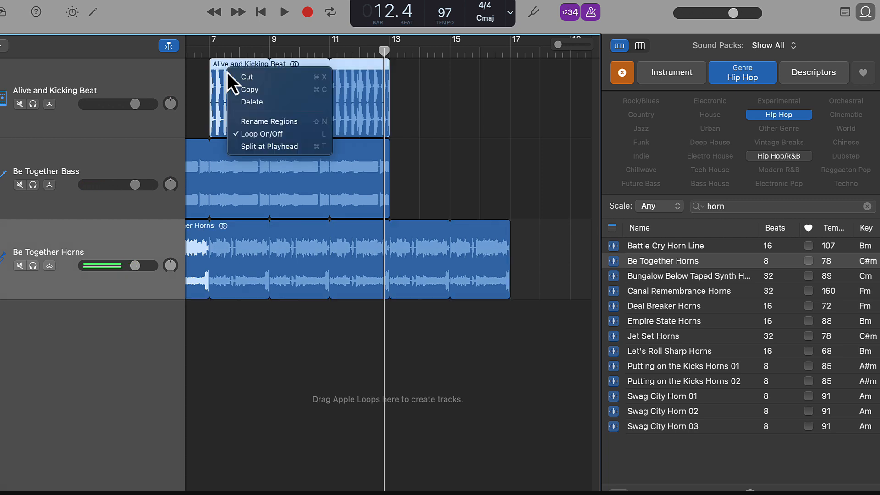
click(247, 94)
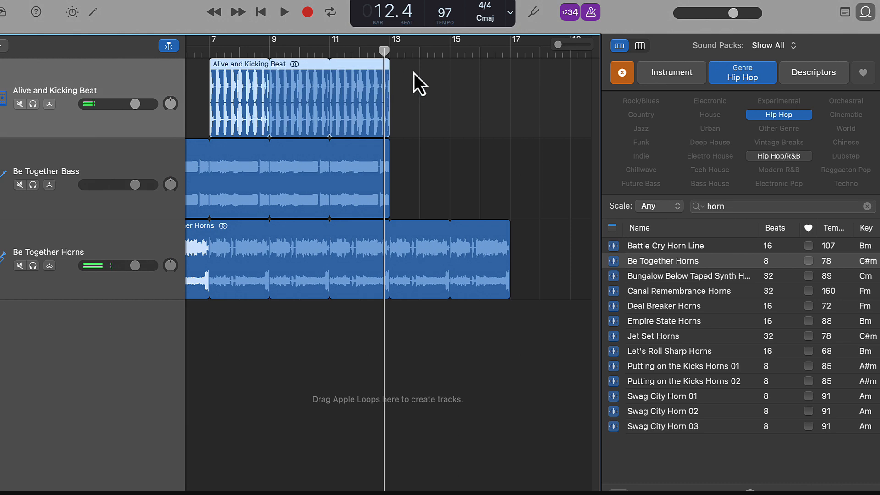
drag(384, 52, 511, 73)
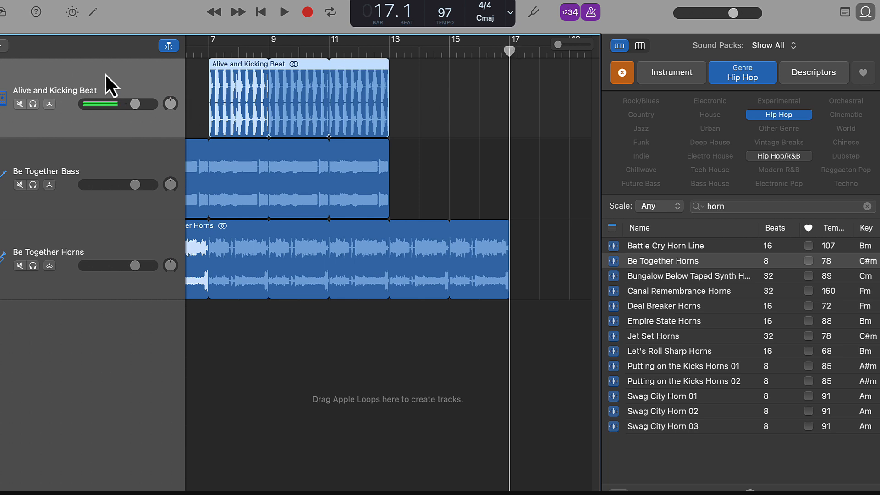
click(95, 157)
click(79, 236)
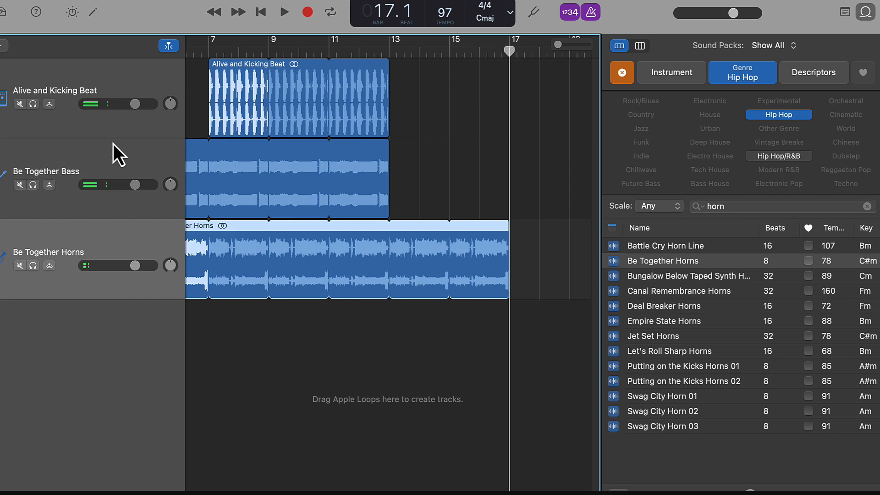
click(116, 128)
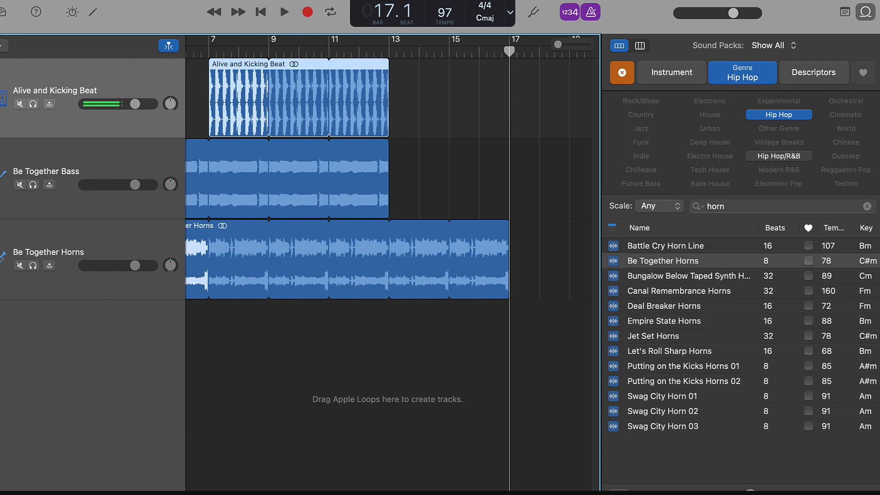
click(77, 0)
mouse_move(101, 0)
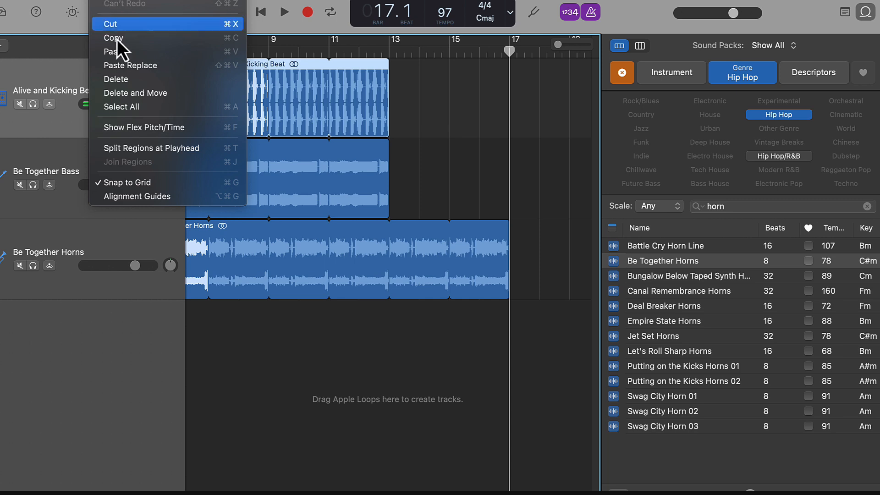
click(123, 56)
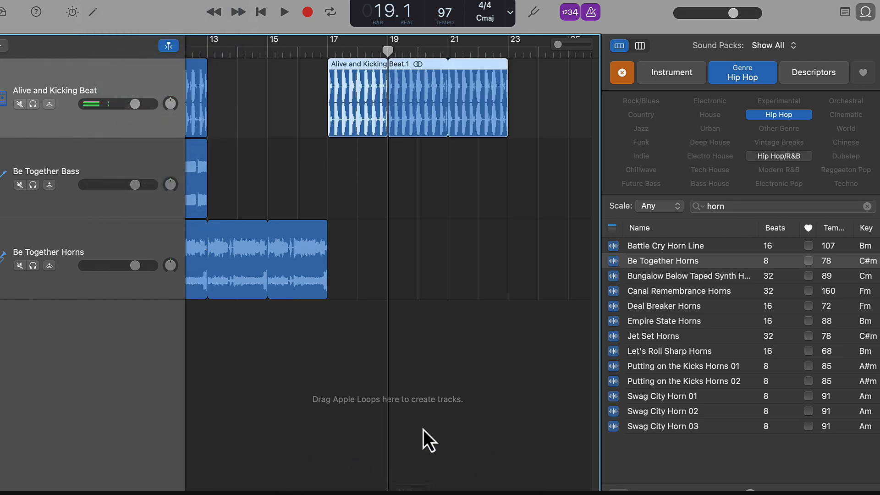
Hide the loop browser and set the project's end marker to bar 24, with the whole arrangement fitted in view
drag(348, 492, 183, 493)
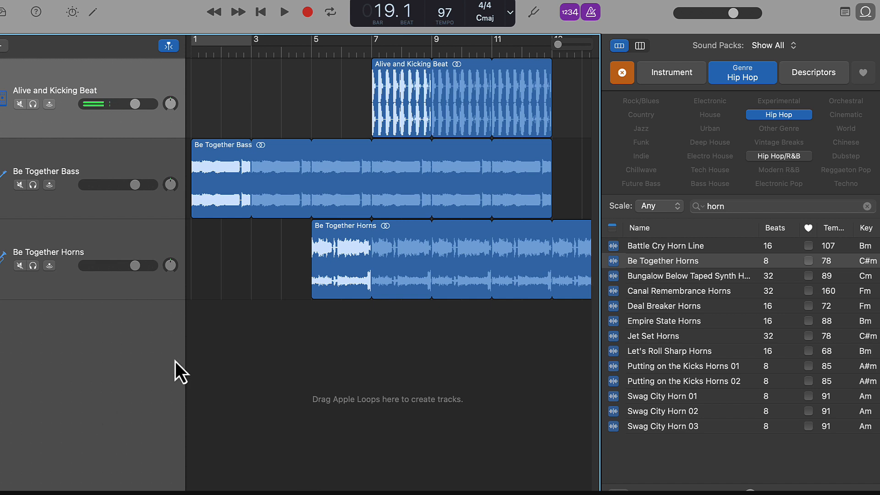
click(867, 16)
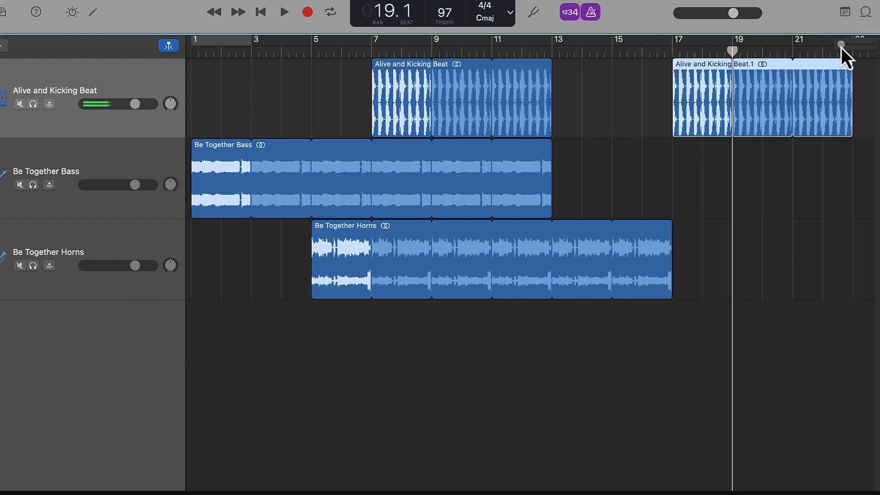
drag(840, 47, 822, 46)
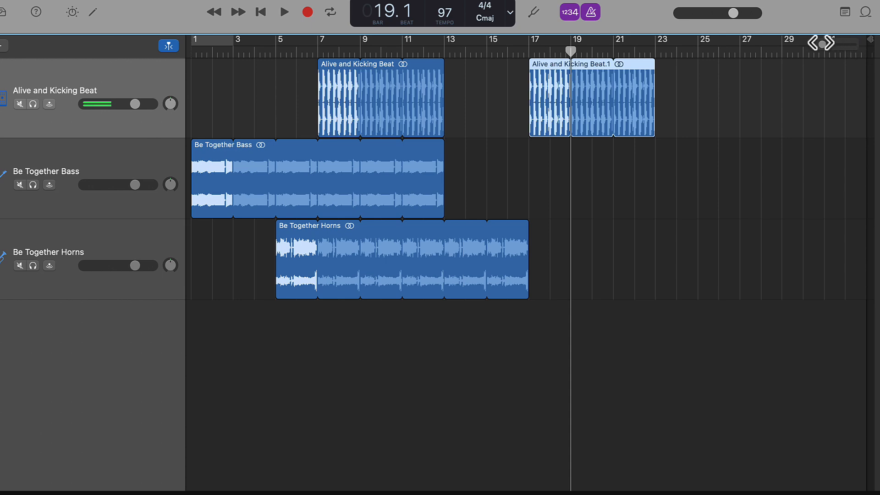
drag(825, 46, 818, 63)
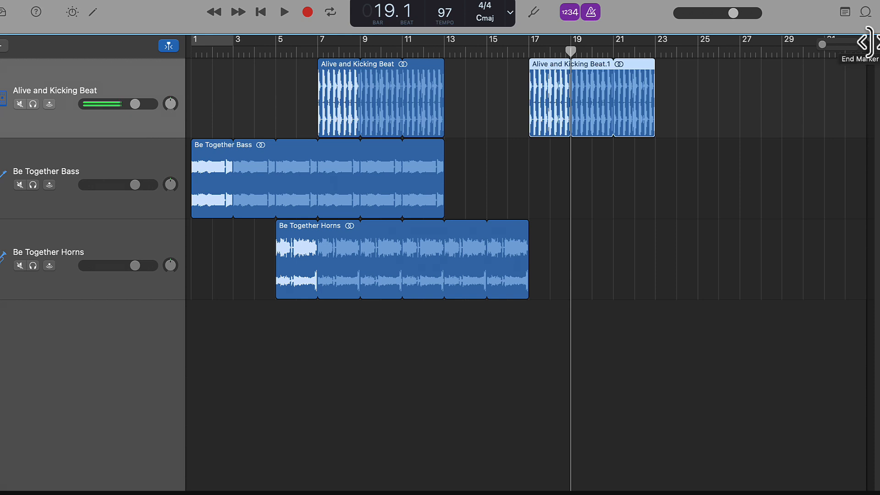
mouse_move(866, 42)
mouse_down()
mouse_move(756, 59)
mouse_move(676, 87)
mouse_up()
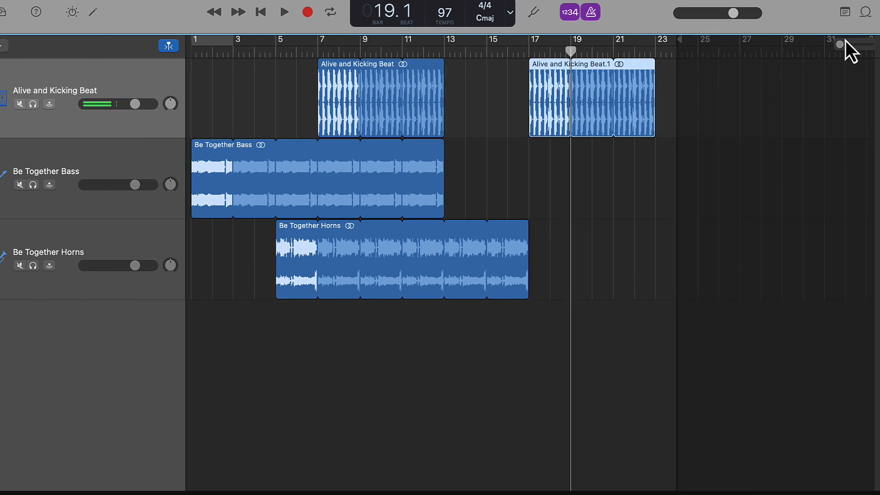
drag(840, 46, 821, 48)
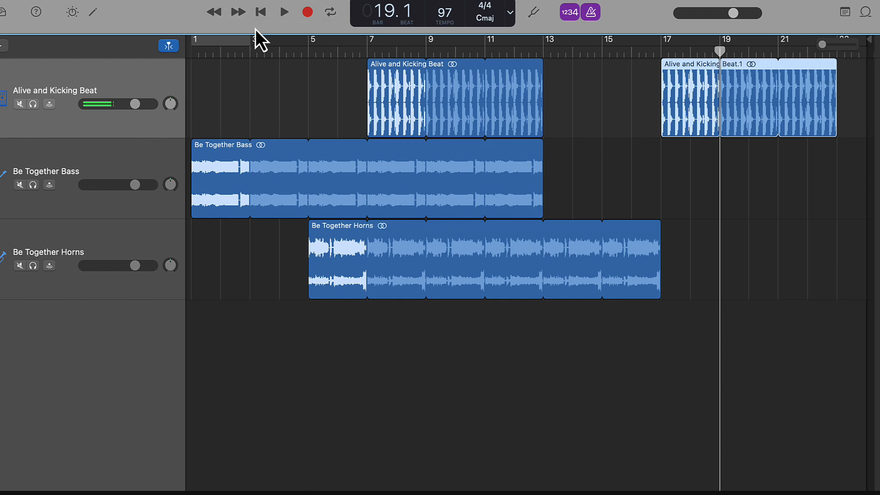
Play the song from the start and extend the horns loop to bar 23 during playback
key(Return)
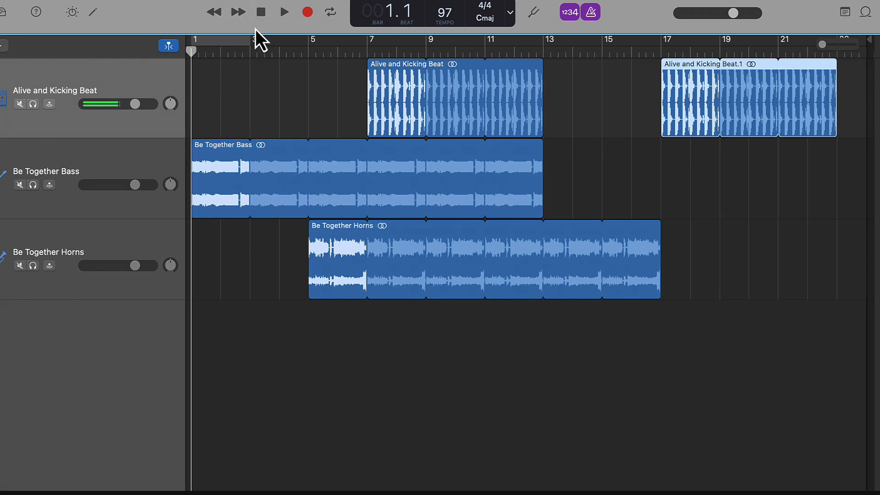
key(space)
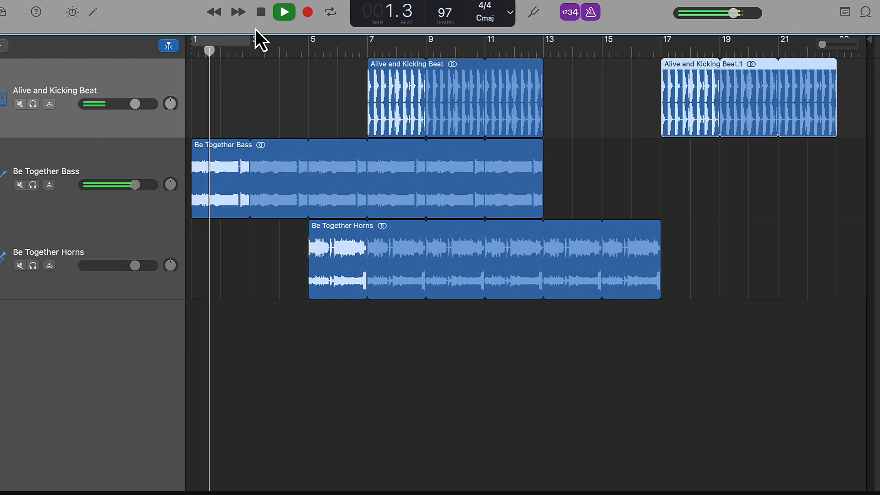
drag(656, 231, 839, 254)
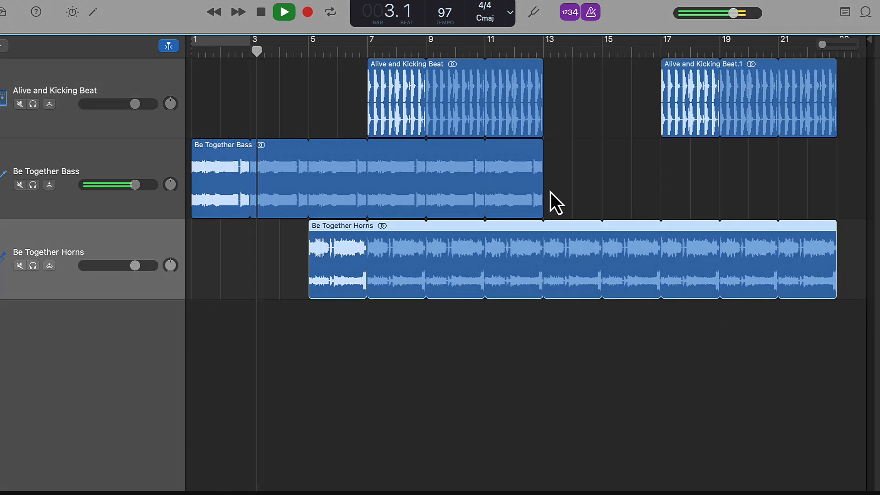
Copy the bass region, stop playback, and paste it at bar 19 on the bass track with its loop shortened to bar 23
right_click(204, 147)
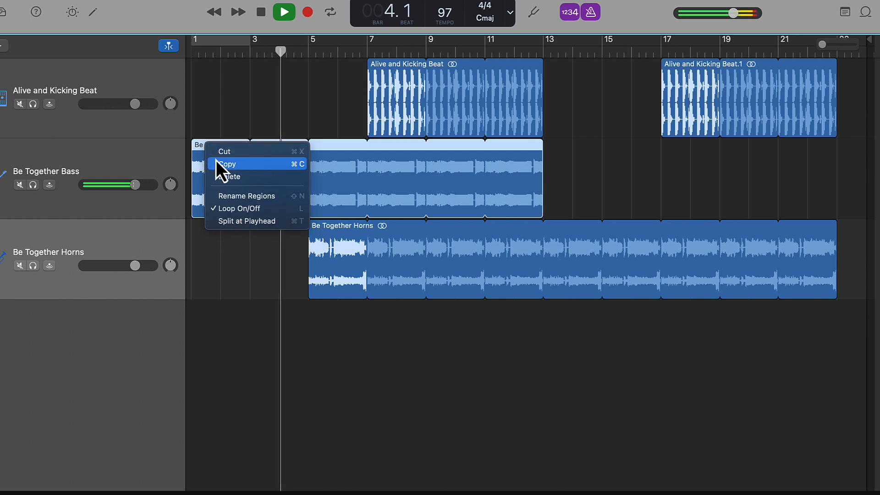
click(239, 163)
key(space)
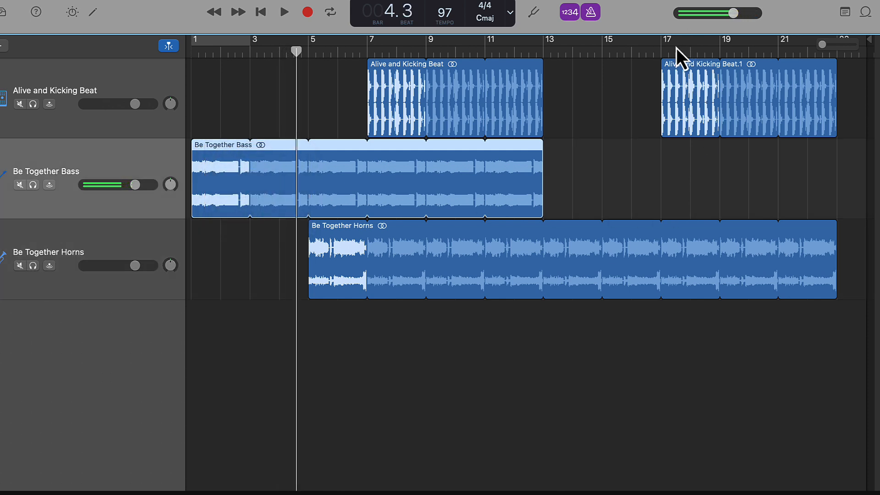
click(720, 54)
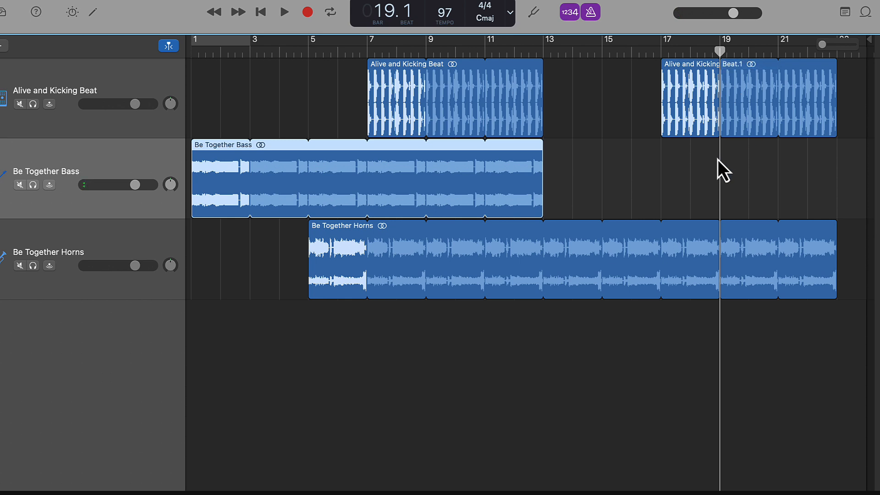
right_click(729, 155)
click(747, 182)
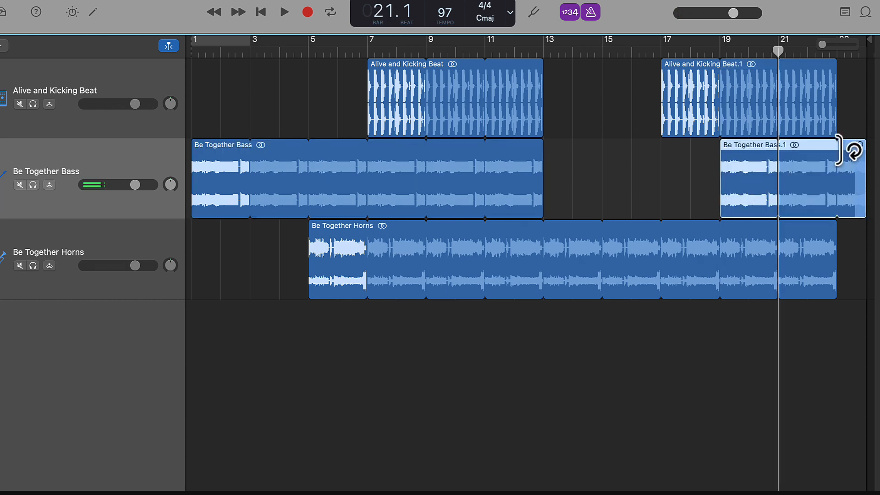
drag(853, 151, 840, 147)
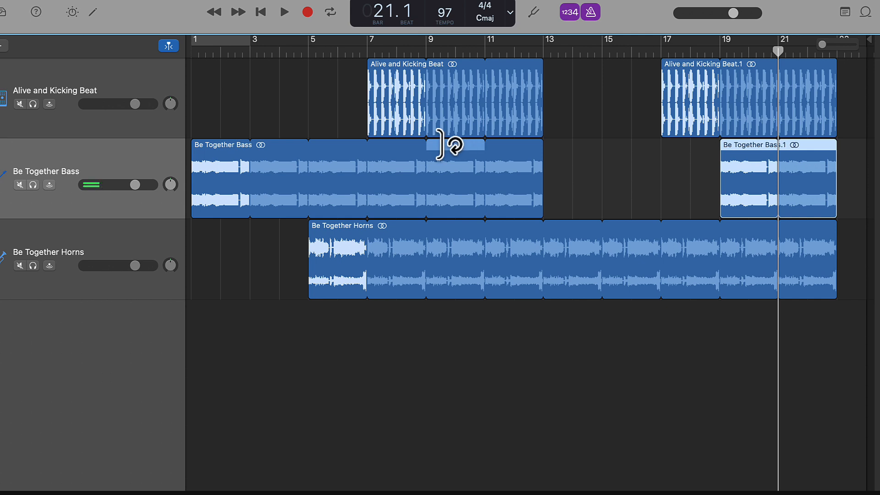
Play the whole arrangement from the start and stop it during the returning bass section
key(Return)
key(space)
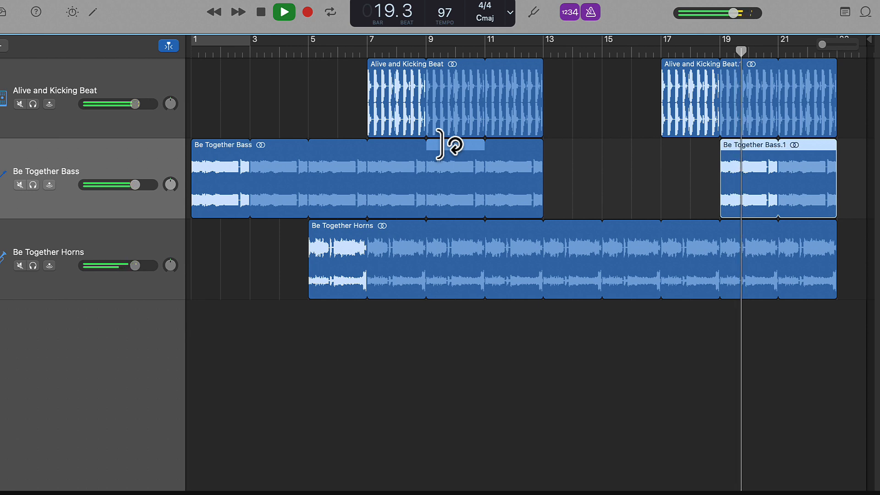
key(space)
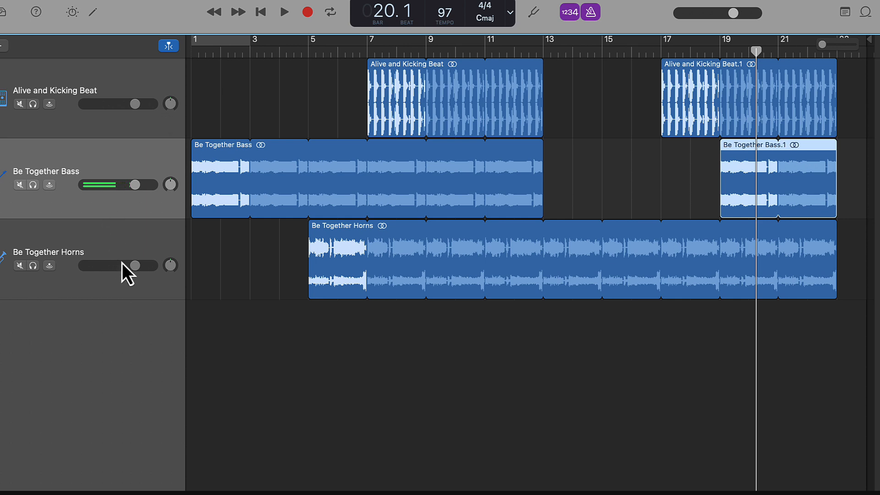
Pan the Be Together Bass track to the left and play the song's opening from bar 1
click(171, 267)
drag(172, 183, 172, 212)
drag(176, 246, 176, 246)
click(260, 20)
click(284, 18)
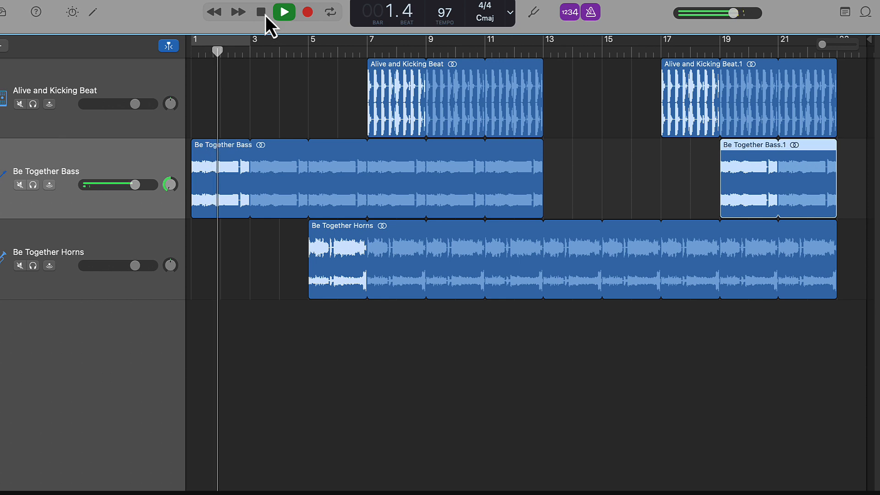
click(265, 15)
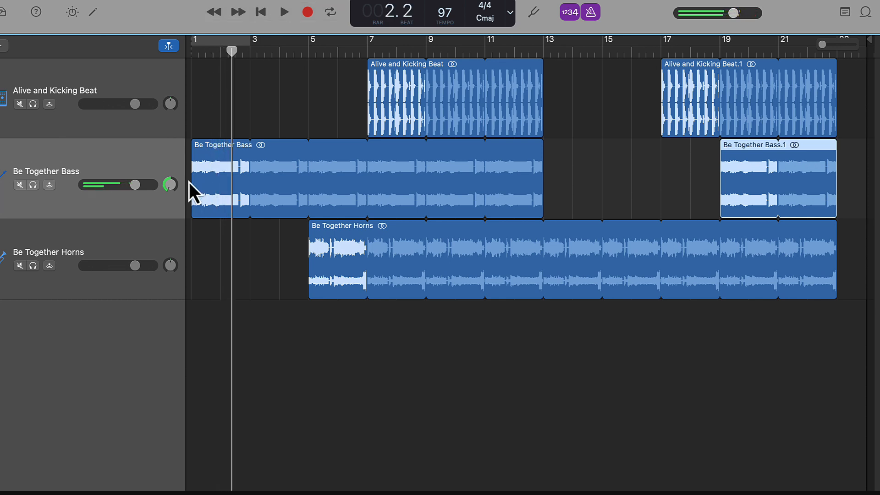
Pan the Be Together Bass track to the right and play a short stretch of the song
drag(173, 188, 172, 167)
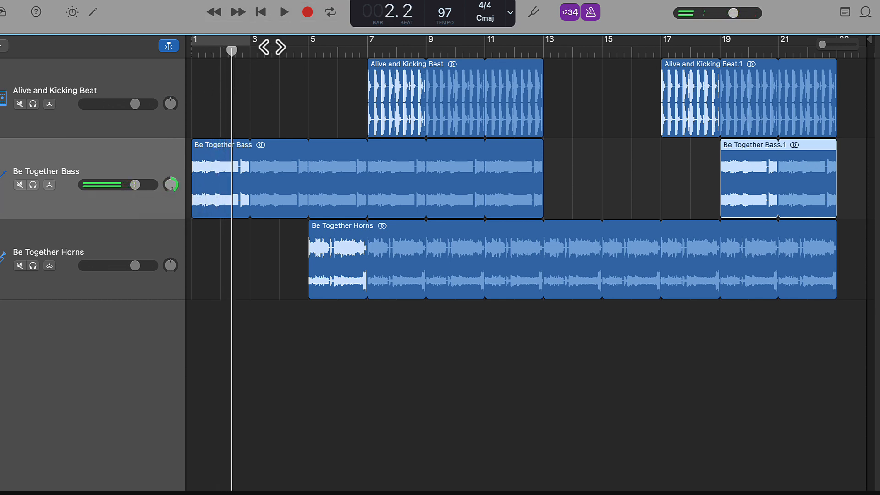
click(281, 17)
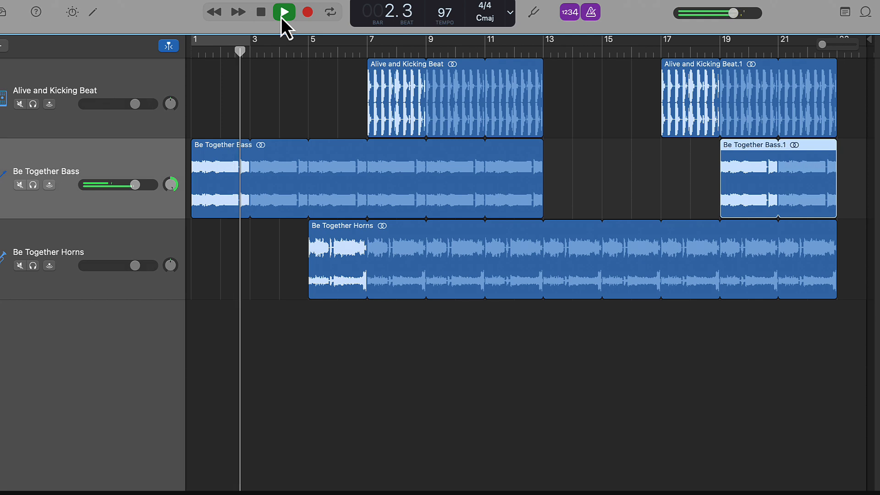
click(266, 17)
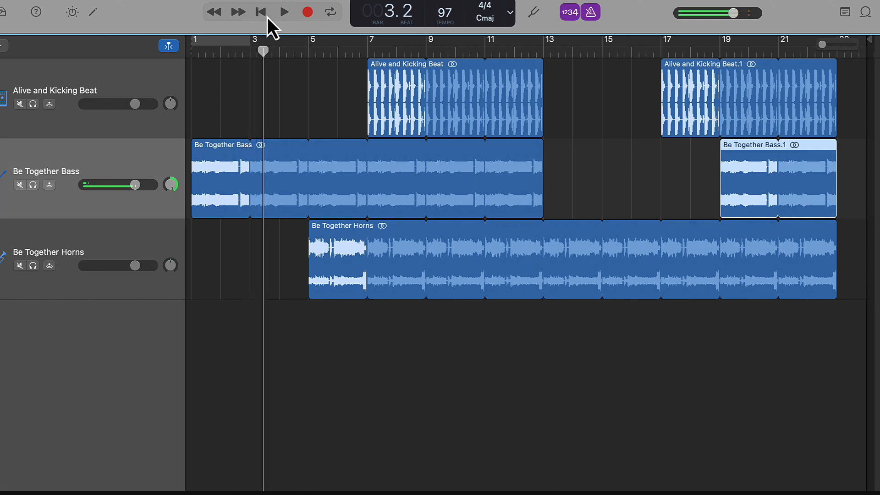
Return the Be Together Bass track's pan to centre and leave that track selected
mouse_move(174, 184)
mouse_down()
mouse_move(174, 197)
mouse_move(163, 187)
mouse_up()
click(174, 225)
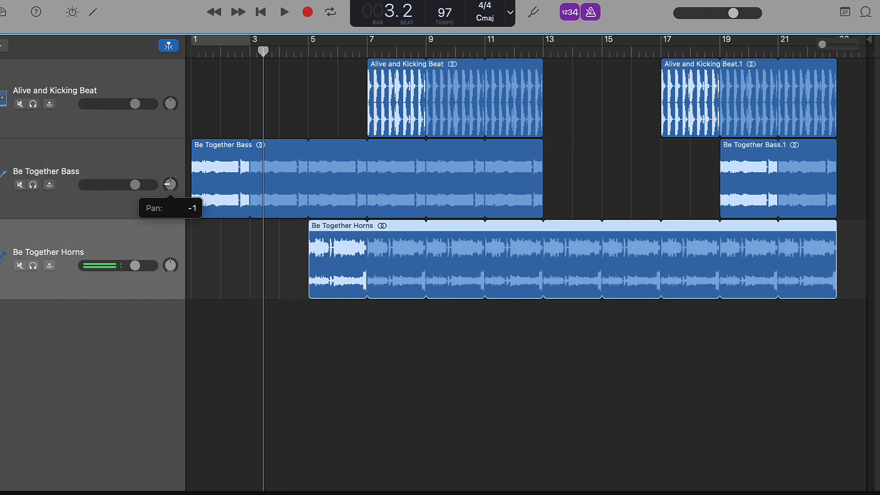
click(173, 166)
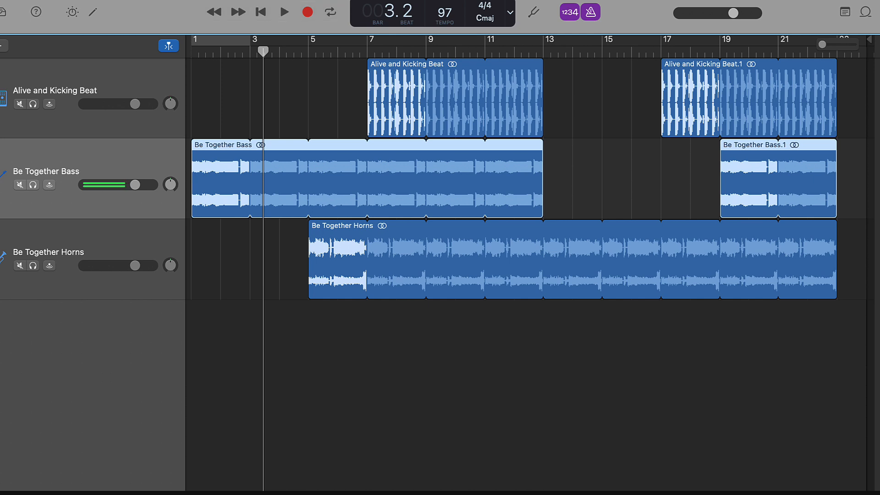
Export the song to the Desktop as an MP3 named Funky Beat at High Quality (192 kBit/s)
click(235, 0)
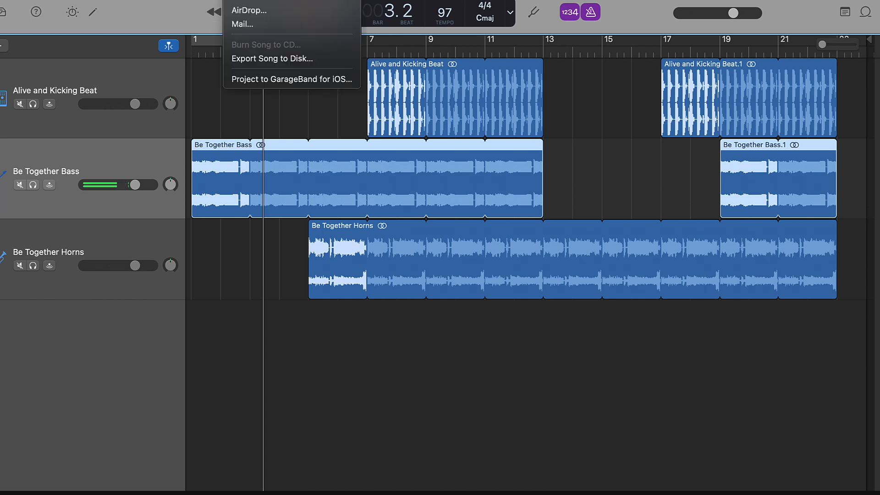
click(249, 63)
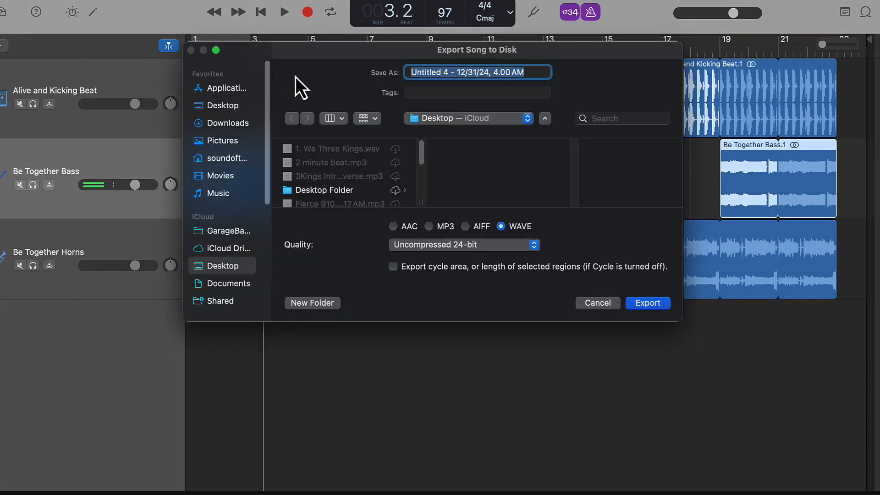
text(Funky Beat)
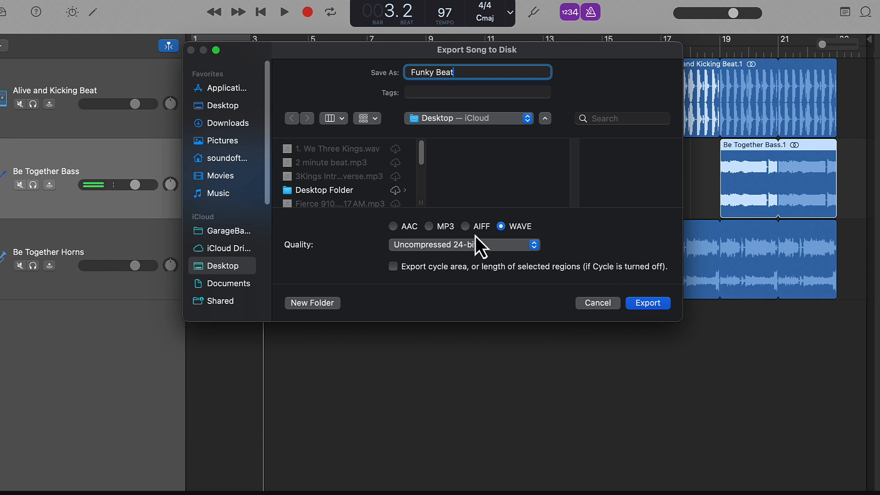
click(429, 226)
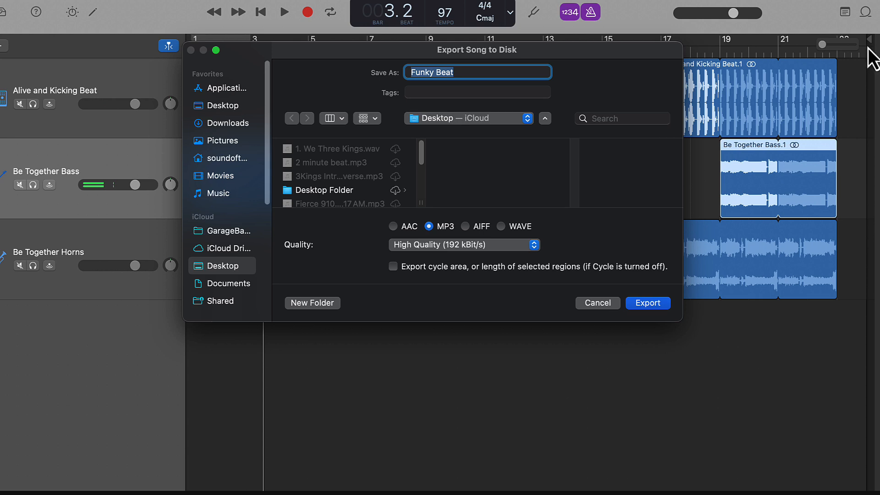
click(642, 305)
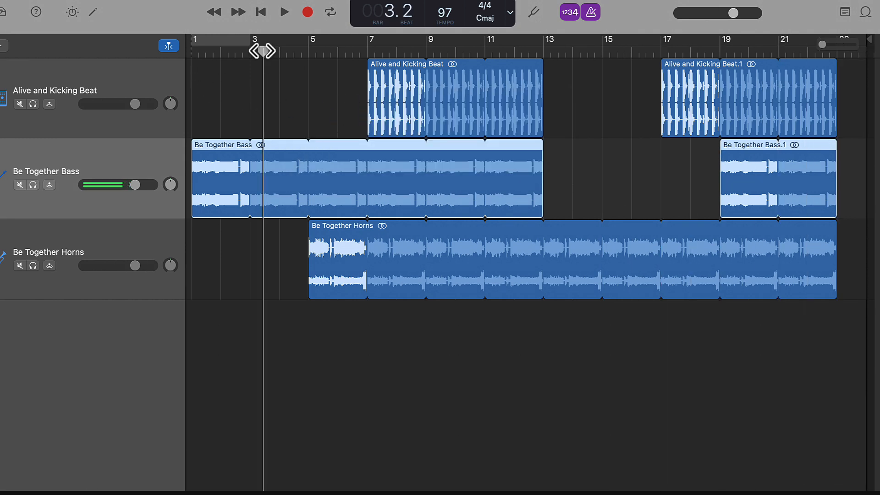
Switch to Finder, preview Funky Beat.mp3 from the Desktop and pause its playback
drag(262, 50, 227, 51)
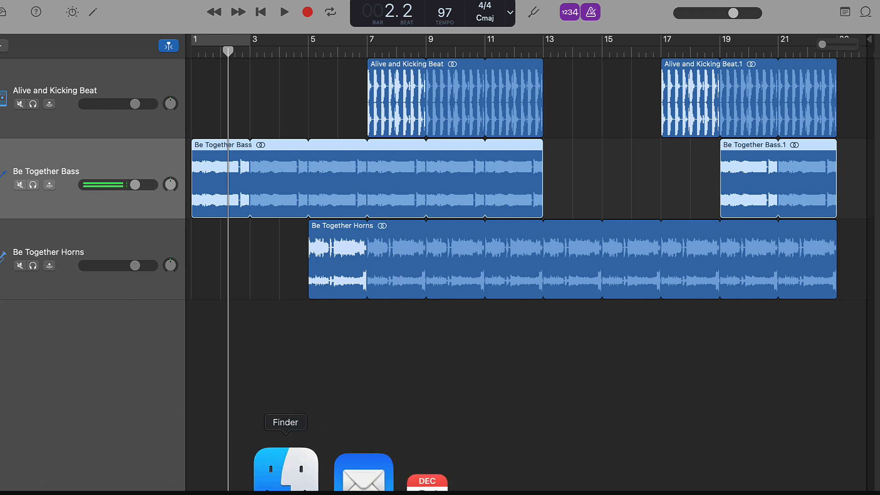
click(285, 476)
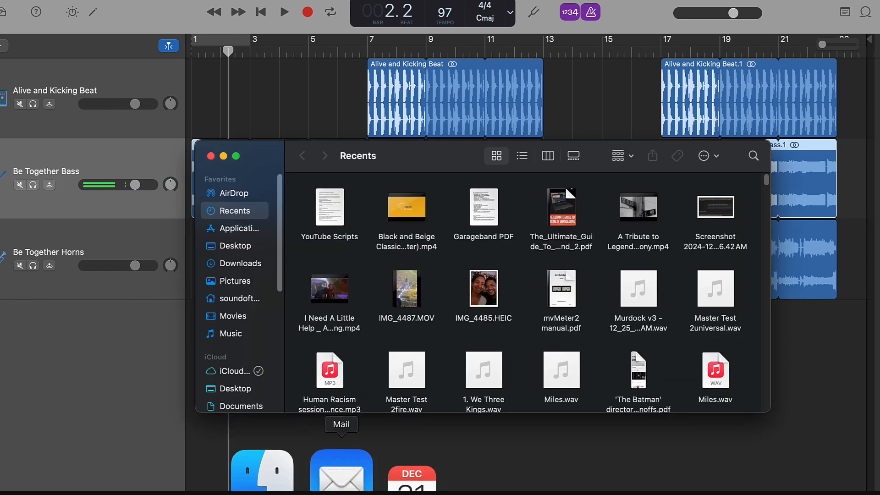
click(235, 246)
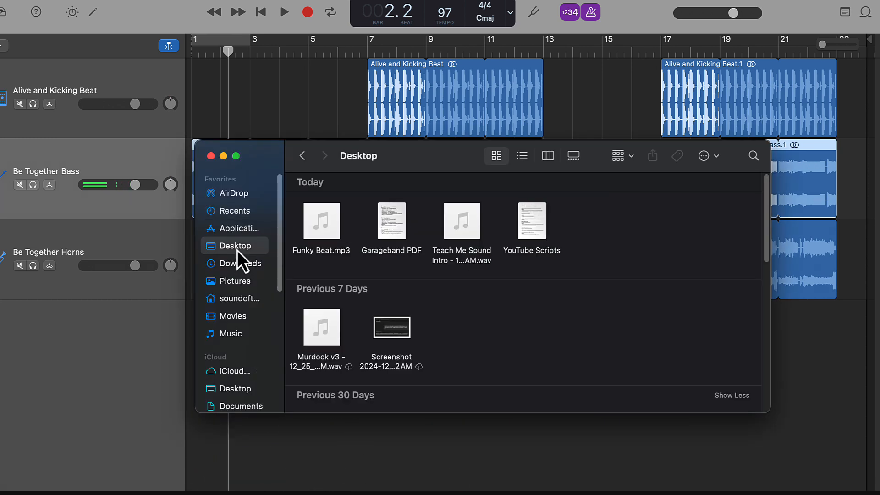
click(326, 240)
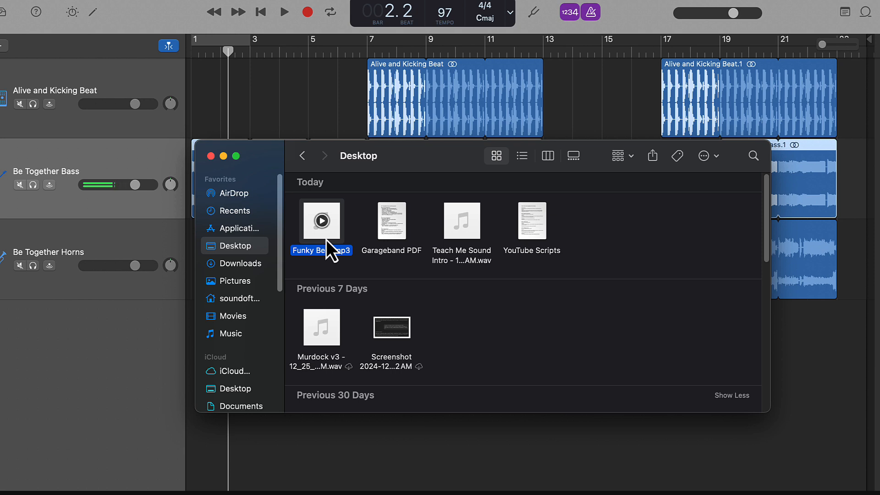
key(space)
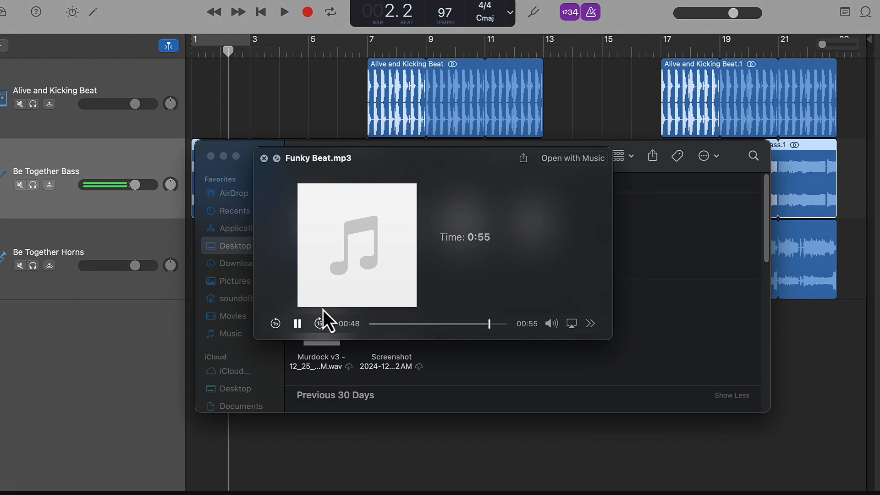
click(297, 323)
Switch back to GarageBand, turn off the metronome, check playback without it, and return the playhead to bar 1
click(295, 9)
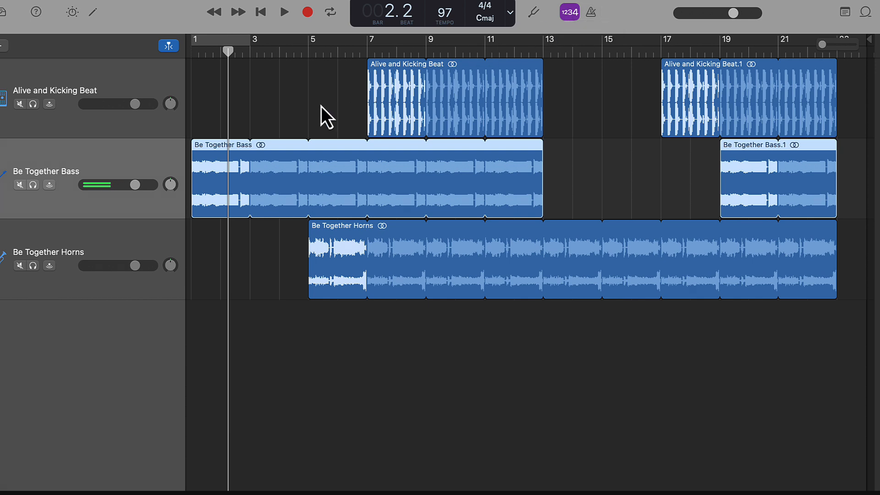
click(283, 12)
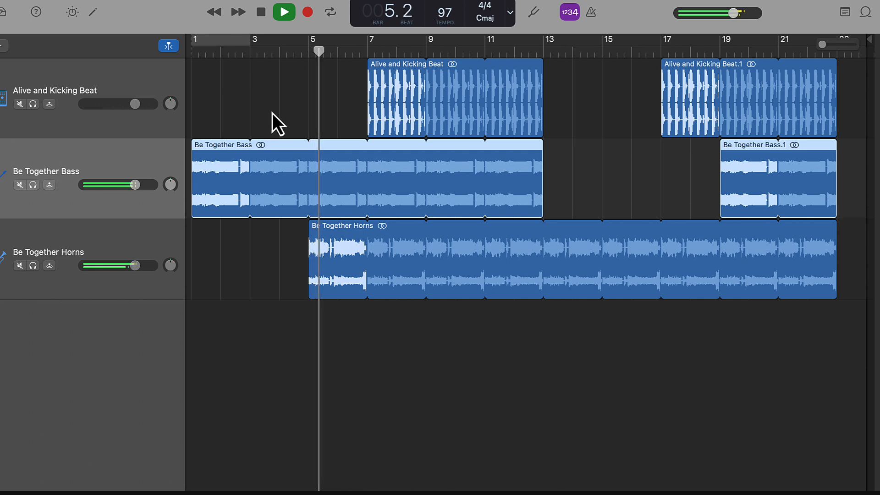
click(260, 12)
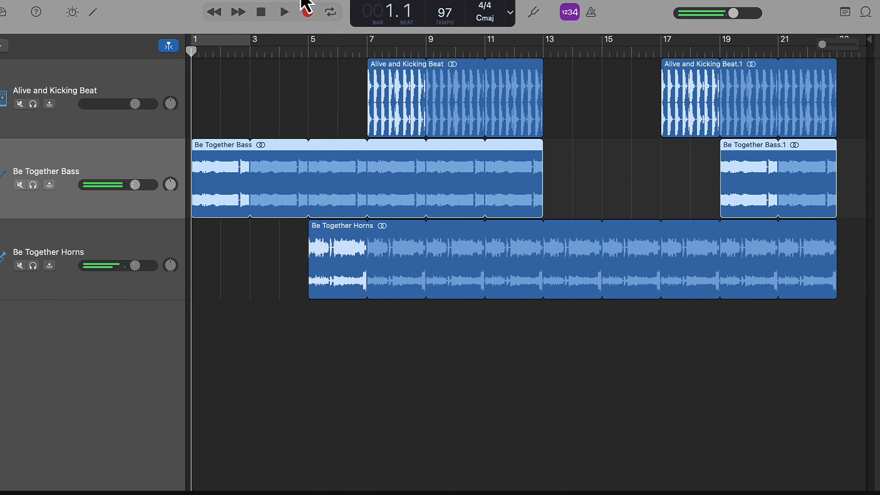
Export the song again to the Desktop as the MP3 Funky Beat, replacing the existing file
click(241, 0)
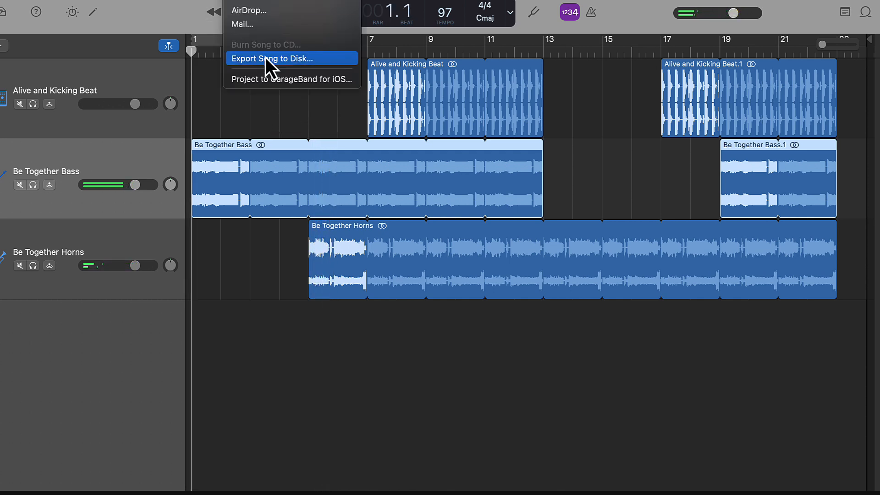
click(260, 59)
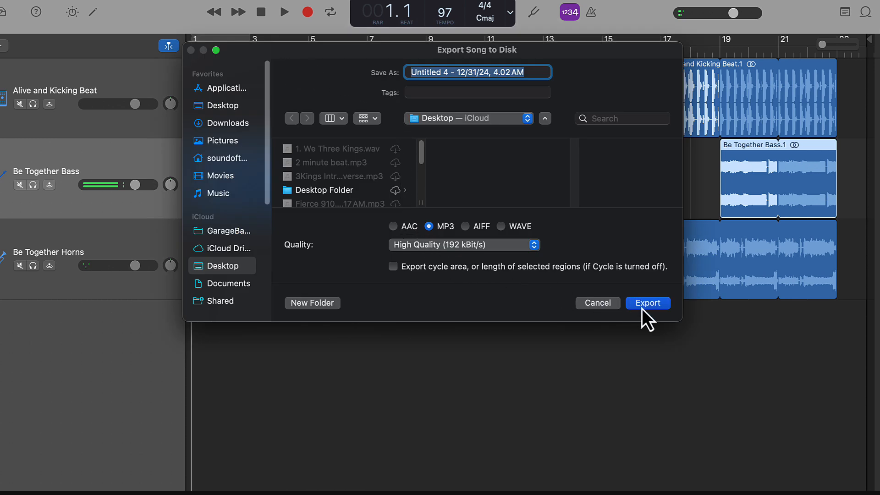
text(F)
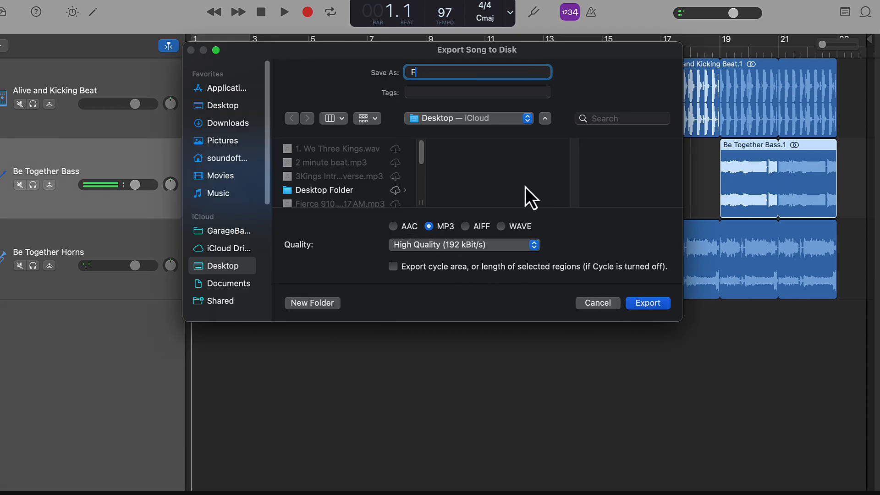
text(unky Beat)
click(641, 303)
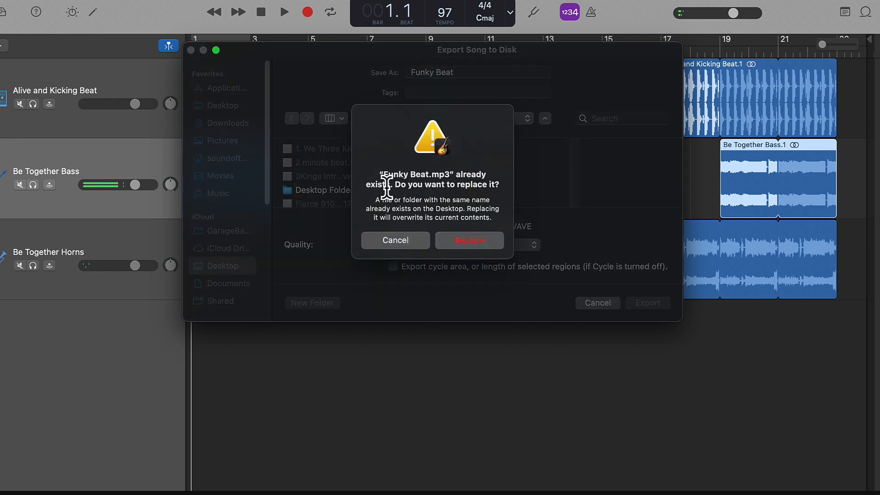
click(449, 239)
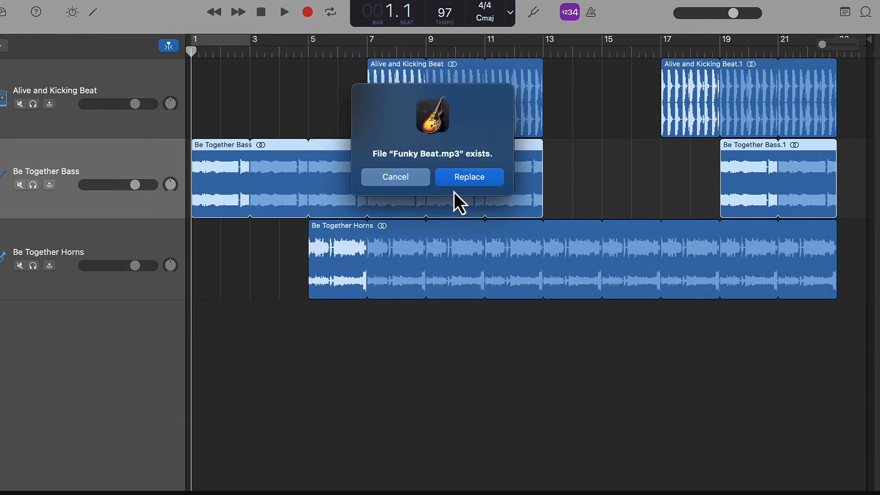
click(458, 183)
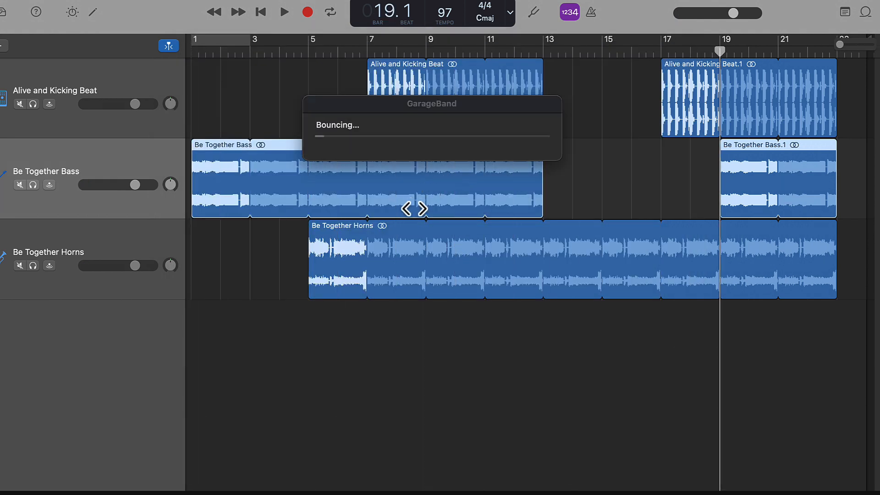
Switch to Finder, close the old preview and play the newly exported Funky Beat.mp3
mouse_move(316, 477)
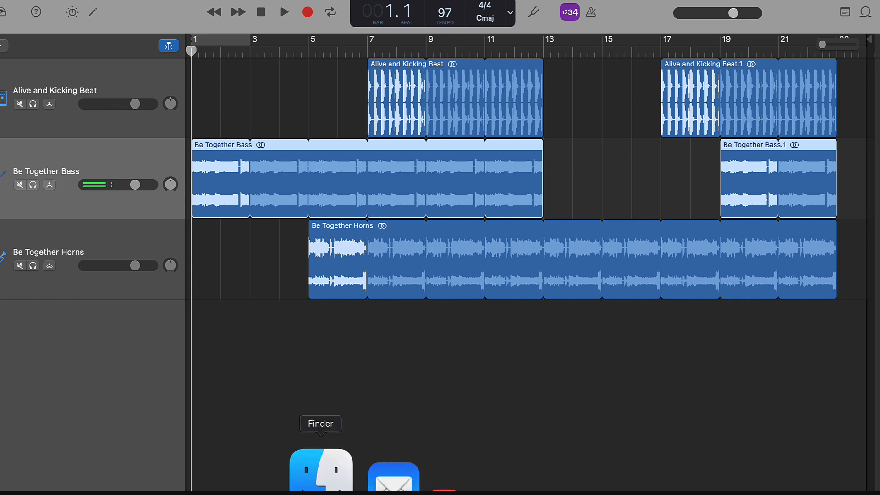
click(285, 467)
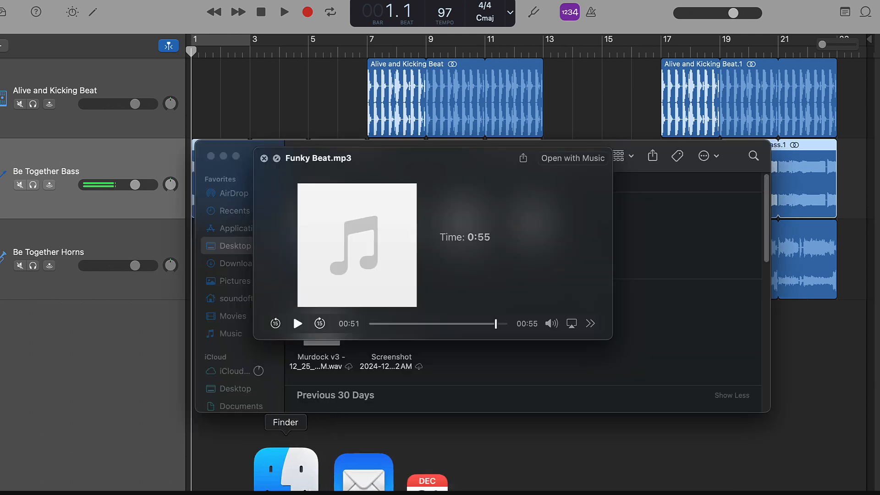
click(263, 160)
click(355, 266)
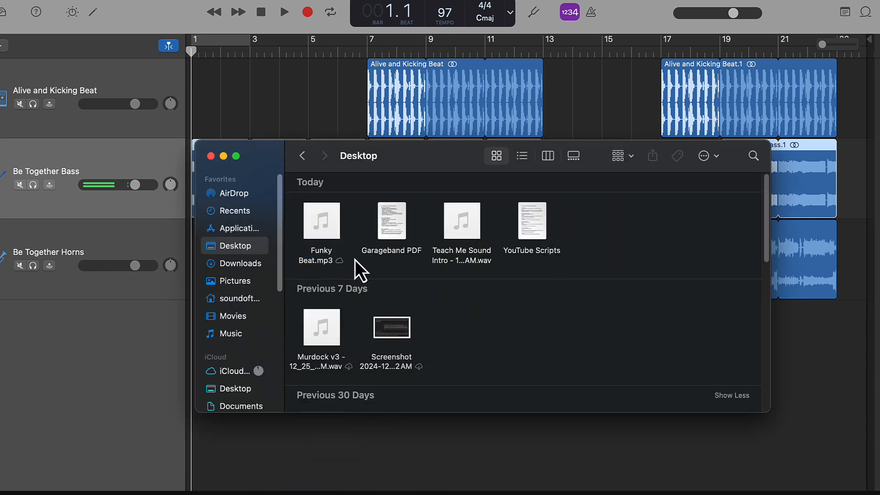
click(323, 249)
key(space)
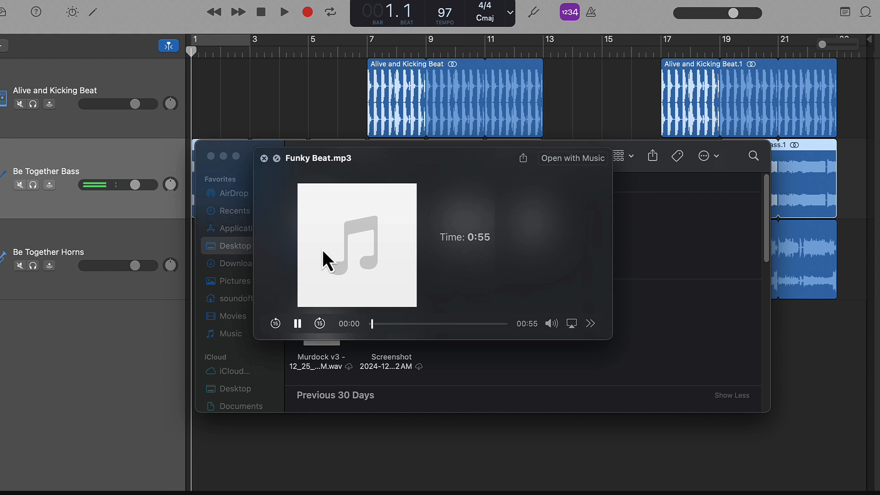